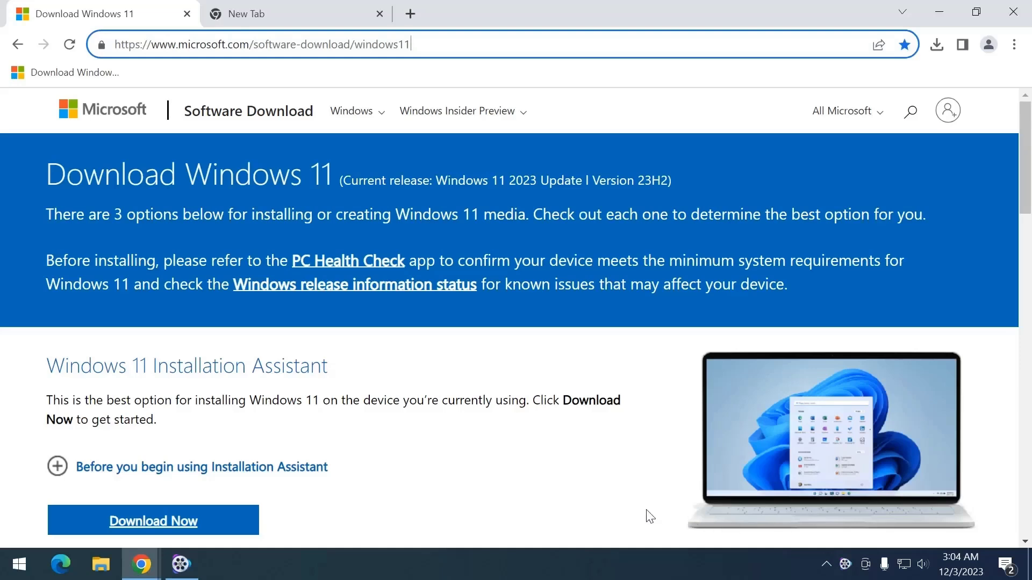
- Highlight the page address and the current release version in the heading
{"action": "left_click_drag", "start_coordinate": [433, 40], "coordinate": [75, 30]}
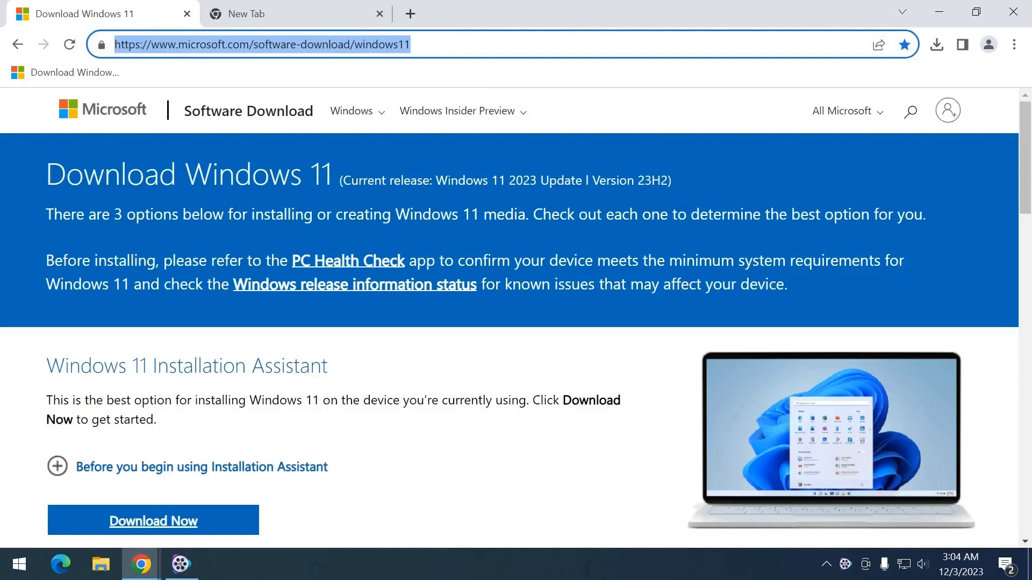
{"action": "left_click_drag", "start_coordinate": [436, 175], "coordinate": [658, 169]}
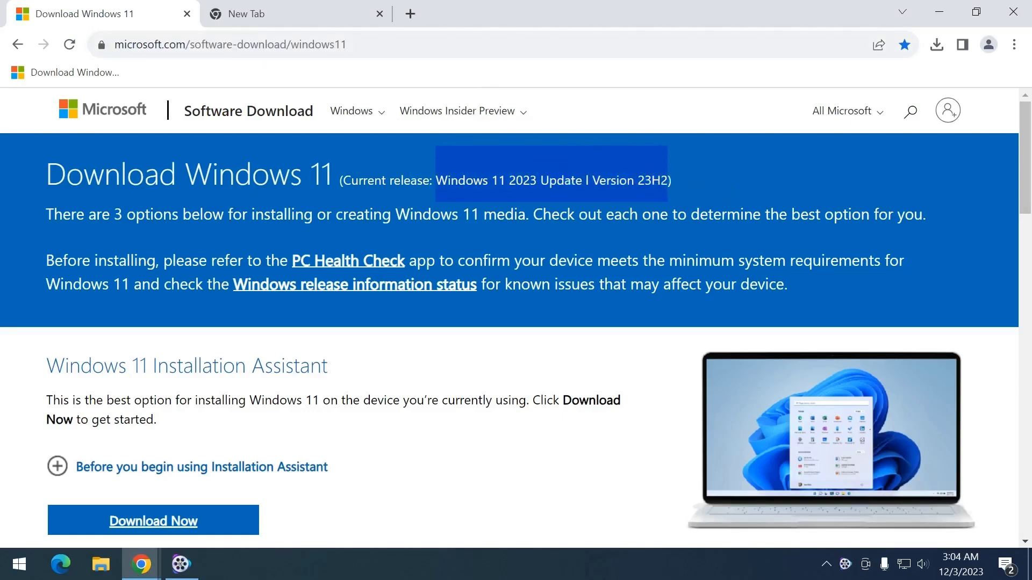
{"action": "left_click", "coordinate": [652, 298]}
- Scroll down to the Windows 11 Disk Image (ISO) section and open its edition list
{"action": "scroll", "coordinate": [501, 304], "scroll_direction": "down", "scroll_amount": 1}
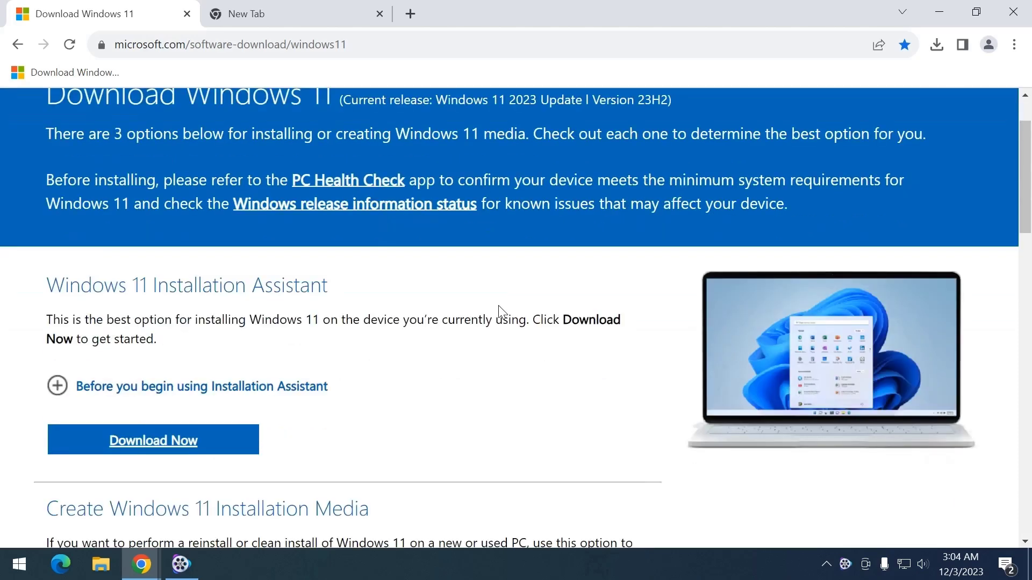
{"action": "scroll", "coordinate": [500, 311], "scroll_direction": "down", "scroll_amount": 3}
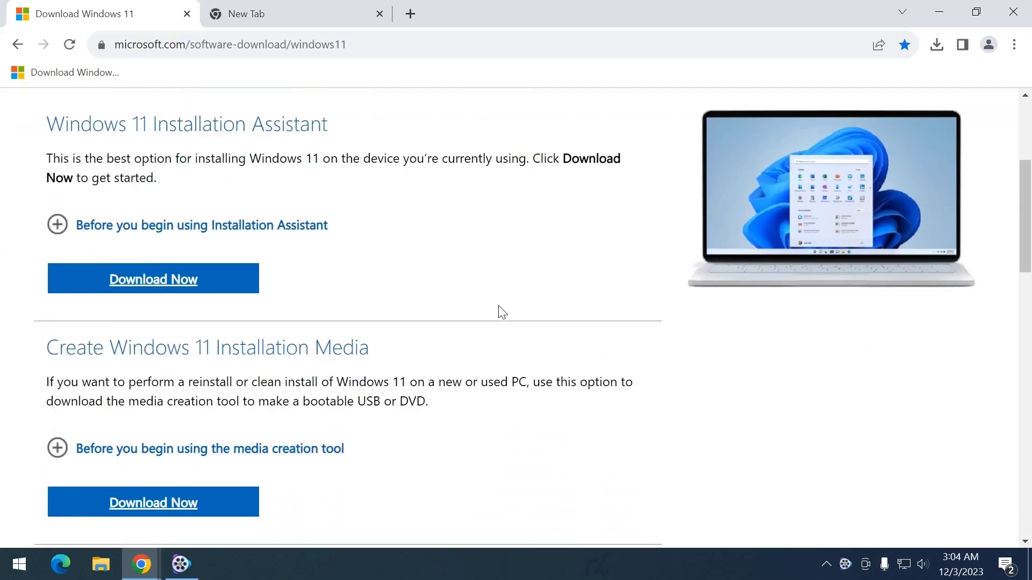
{"action": "scroll", "coordinate": [501, 311], "scroll_direction": "down", "scroll_amount": 1}
{"action": "scroll", "coordinate": [500, 311], "scroll_direction": "down", "scroll_amount": 3}
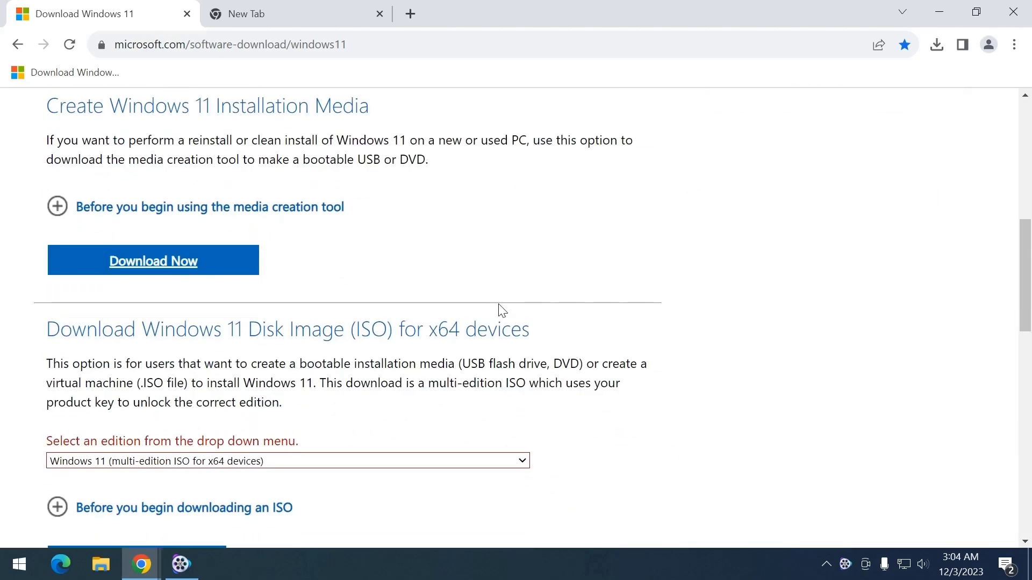
{"action": "scroll", "coordinate": [501, 310], "scroll_direction": "down", "scroll_amount": 1}
{"action": "scroll", "coordinate": [419, 333], "scroll_direction": "down", "scroll_amount": 1}
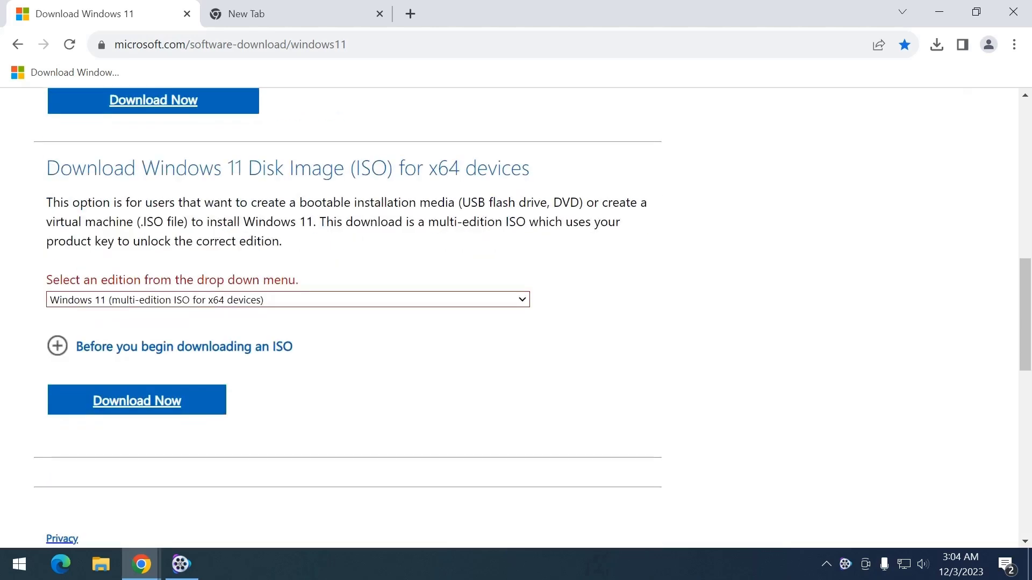
{"action": "left_click", "coordinate": [424, 298]}
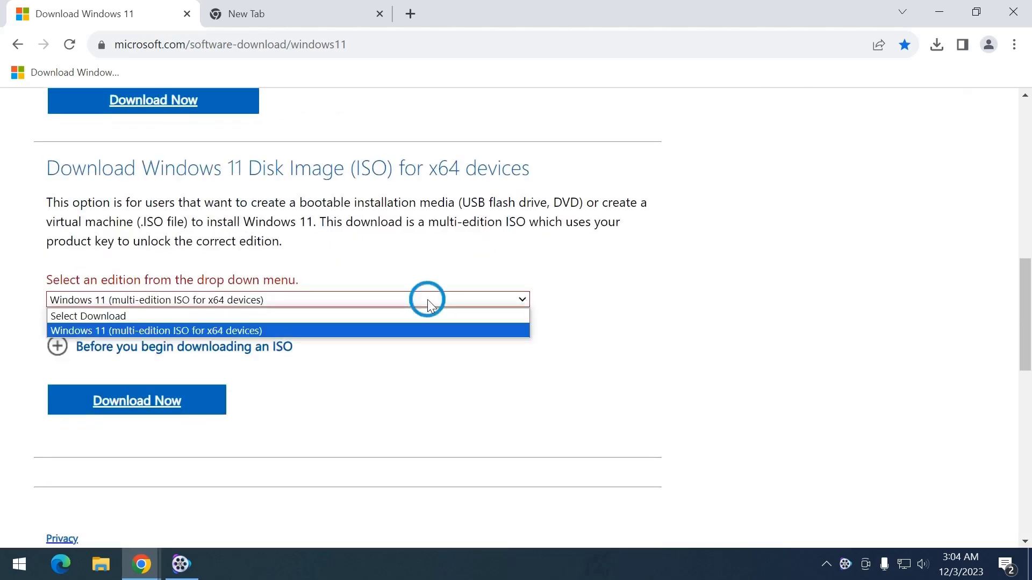
- Pick Windows 11 (multi-edition ISO for x64 devices) as the ISO edition
{"action": "left_click", "coordinate": [410, 330]}
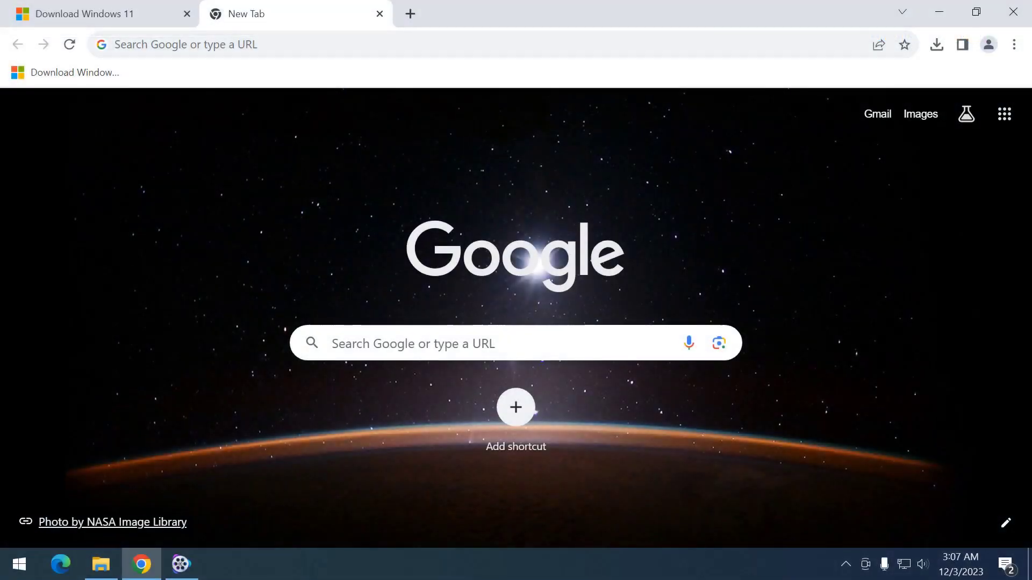
- Search Google for 'rufus download' and open the official Rufus website
{"action": "left_click", "coordinate": [484, 343]}
{"action": "type", "text": "rufus down"}
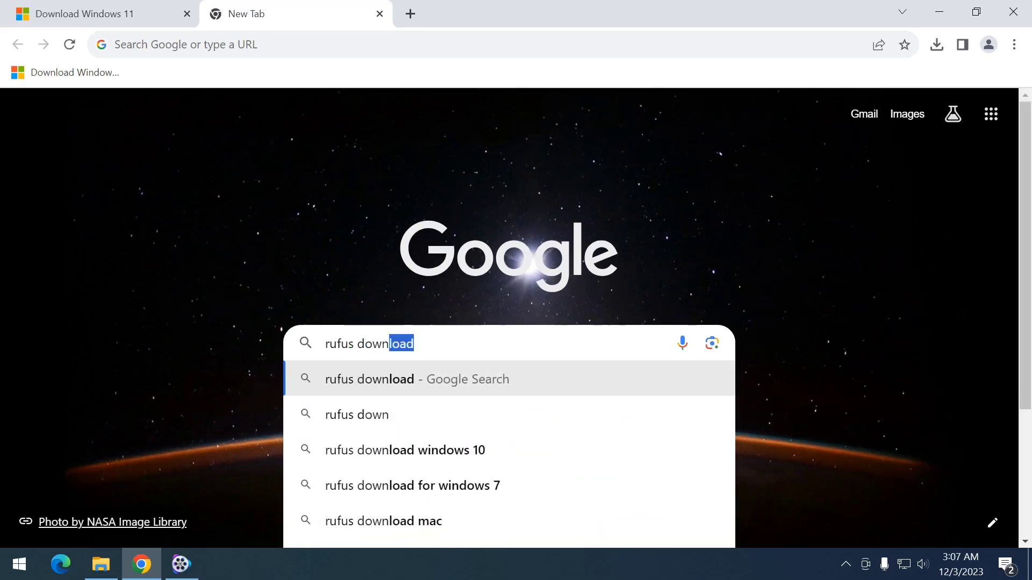
{"action": "type", "text": "load"}
{"action": "key", "text": "Return"}
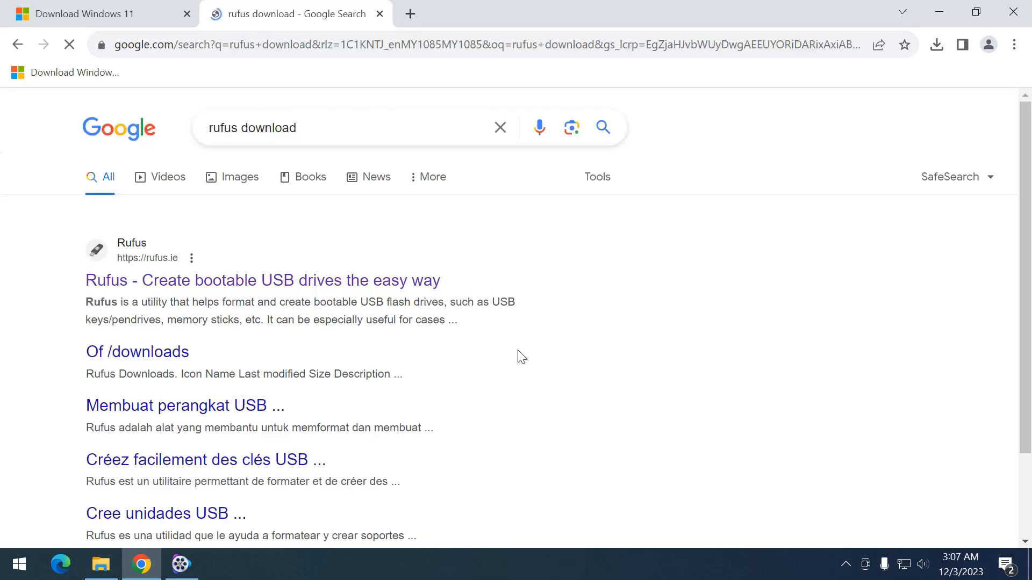
{"action": "left_click", "coordinate": [372, 285]}
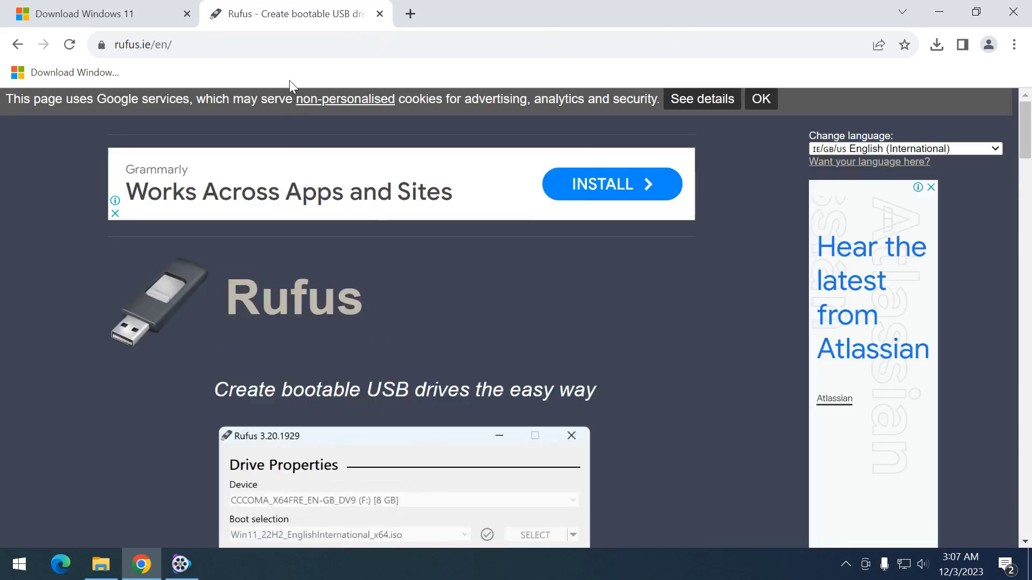
- Download rufus-4.3.exe from the latest releases and dismiss the Grammarly ad
{"action": "left_click", "coordinate": [300, 39]}
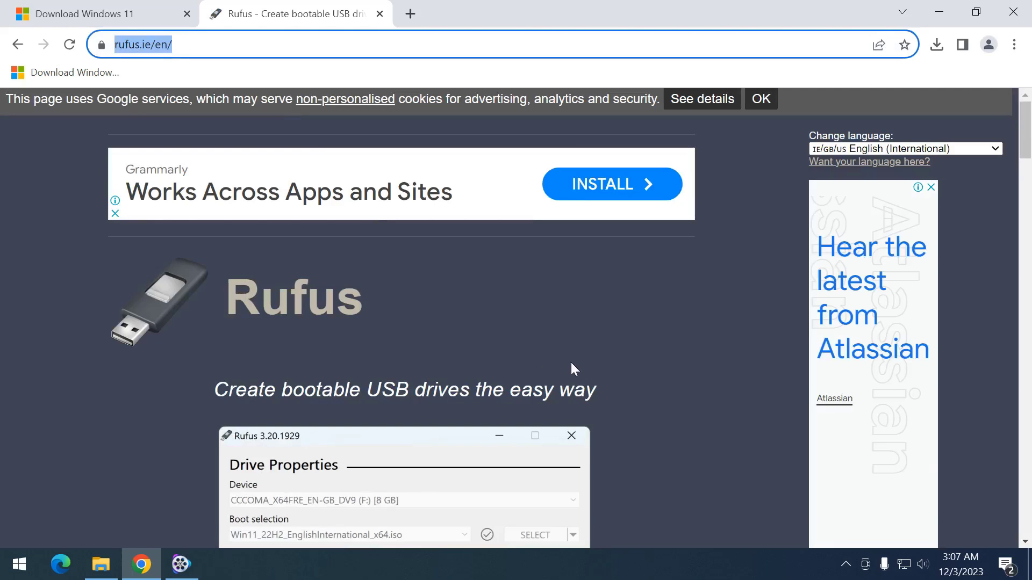
{"action": "scroll", "coordinate": [597, 365], "scroll_direction": "down", "scroll_amount": 3}
{"action": "scroll", "coordinate": [675, 368], "scroll_direction": "down", "scroll_amount": 10}
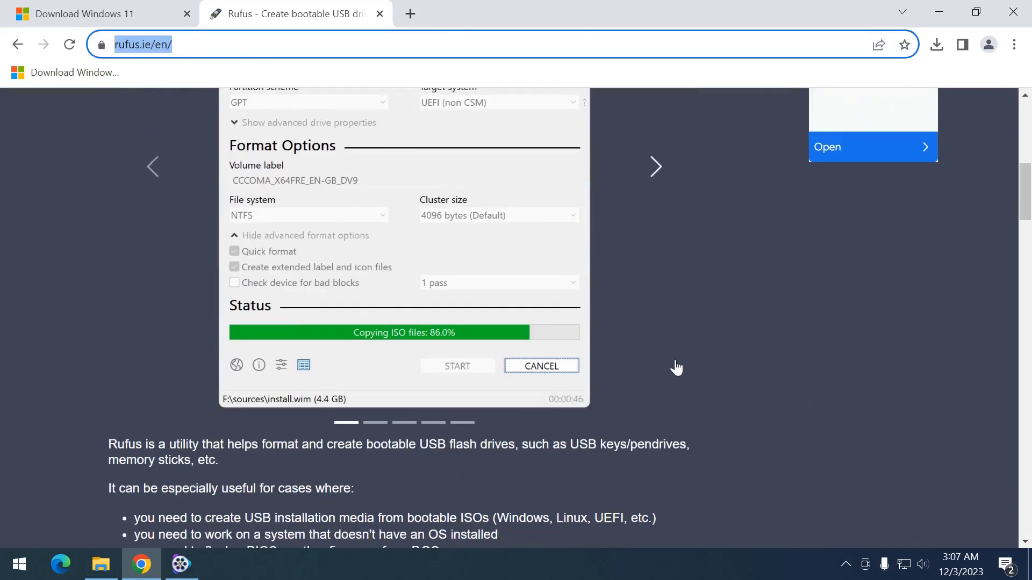
{"action": "scroll", "coordinate": [676, 368], "scroll_direction": "down", "scroll_amount": 5}
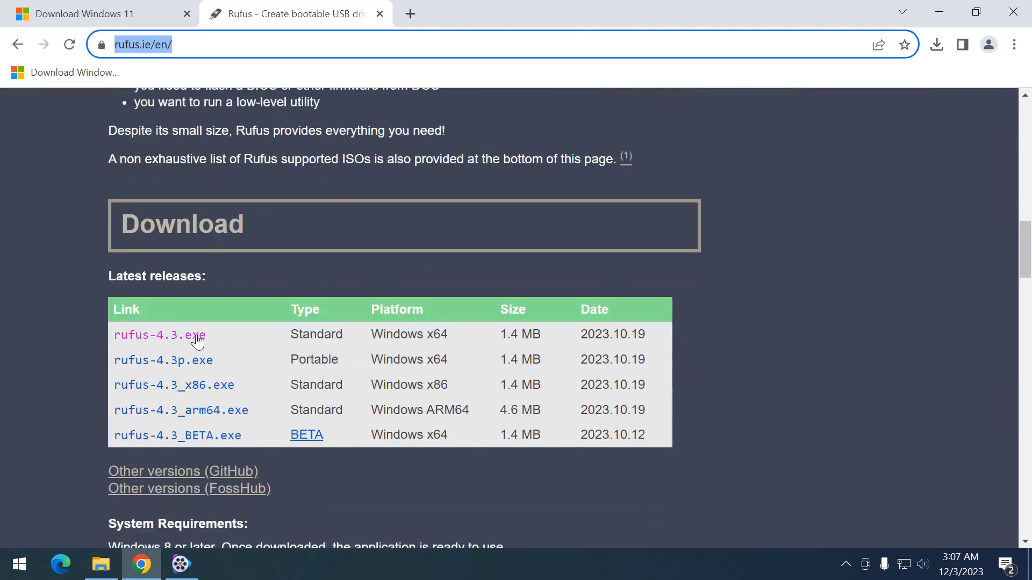
{"action": "left_click", "coordinate": [175, 335]}
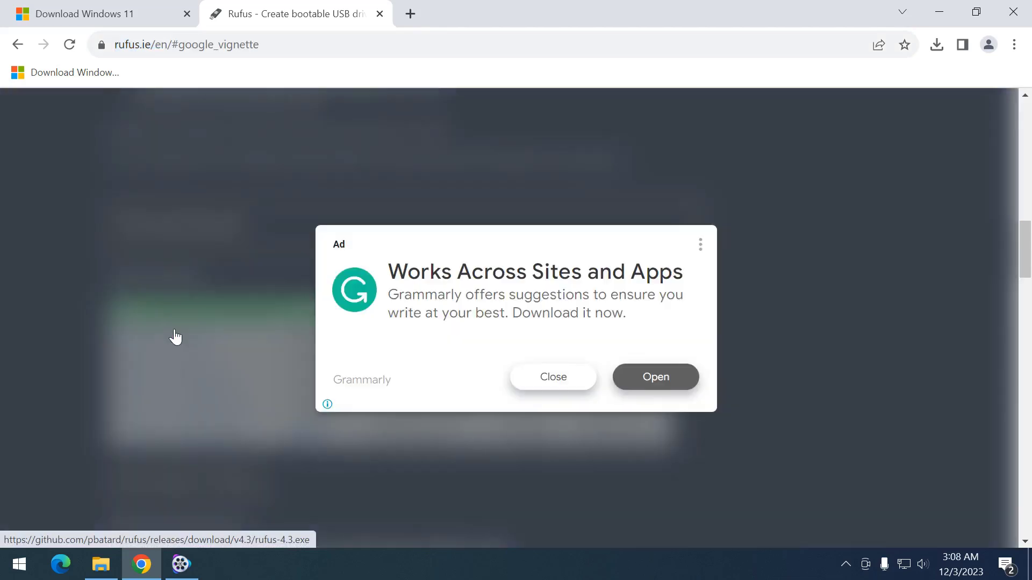
{"action": "left_click", "coordinate": [553, 378]}
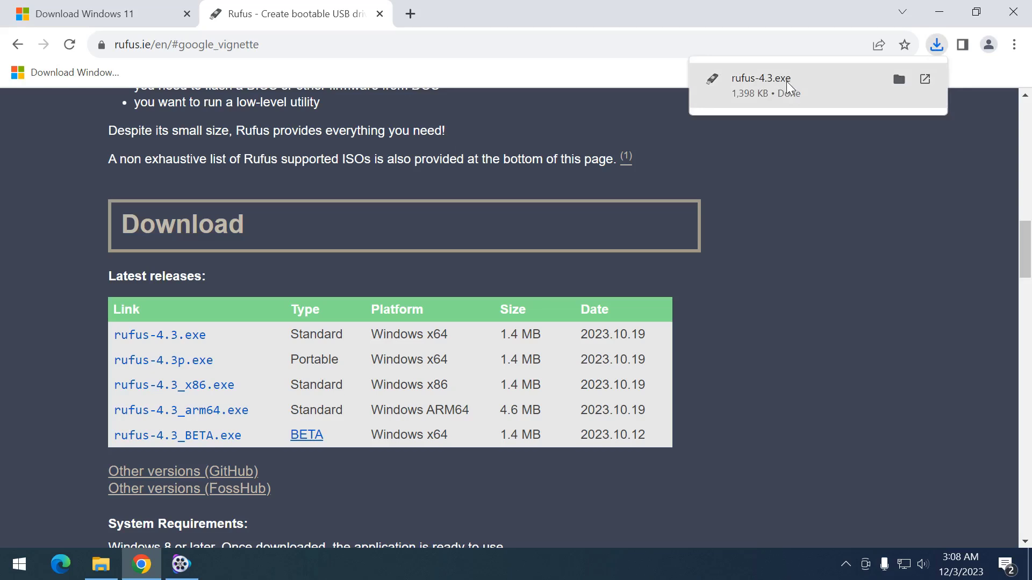
- Launch rufus-4.3.exe, keeping ESD-USB (D:) as device and disk or ISO image as boot selection
{"action": "left_click", "coordinate": [787, 82]}
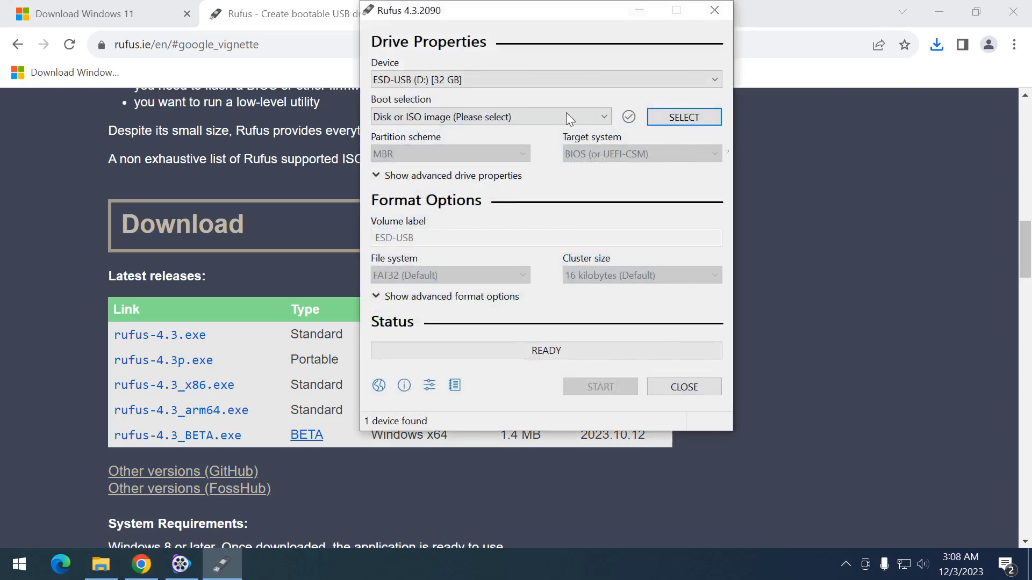
{"action": "left_click", "coordinate": [483, 79]}
{"action": "left_click", "coordinate": [436, 82]}
{"action": "left_click", "coordinate": [500, 117]}
{"action": "left_click", "coordinate": [503, 118]}
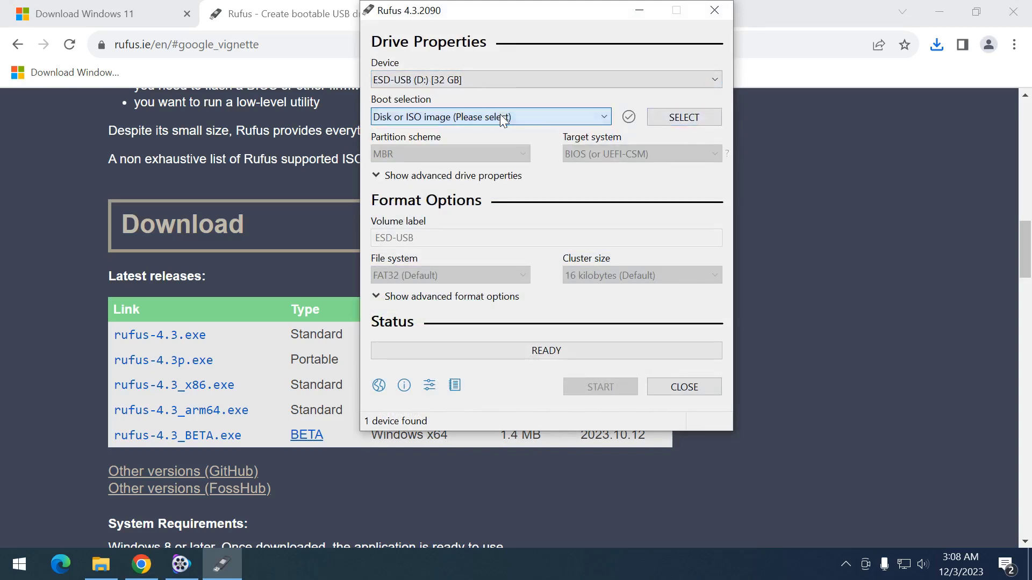
- Load Win11_23H2_EnglishInternational_x64.iso from C:\Win11 ISO as the boot image
{"action": "left_click", "coordinate": [679, 119]}
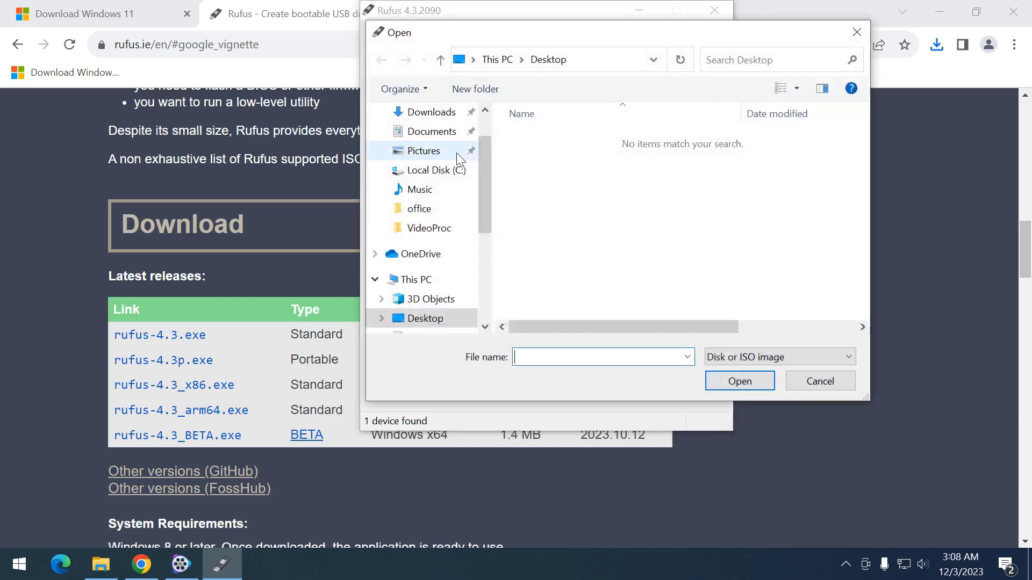
{"action": "left_click", "coordinate": [451, 170]}
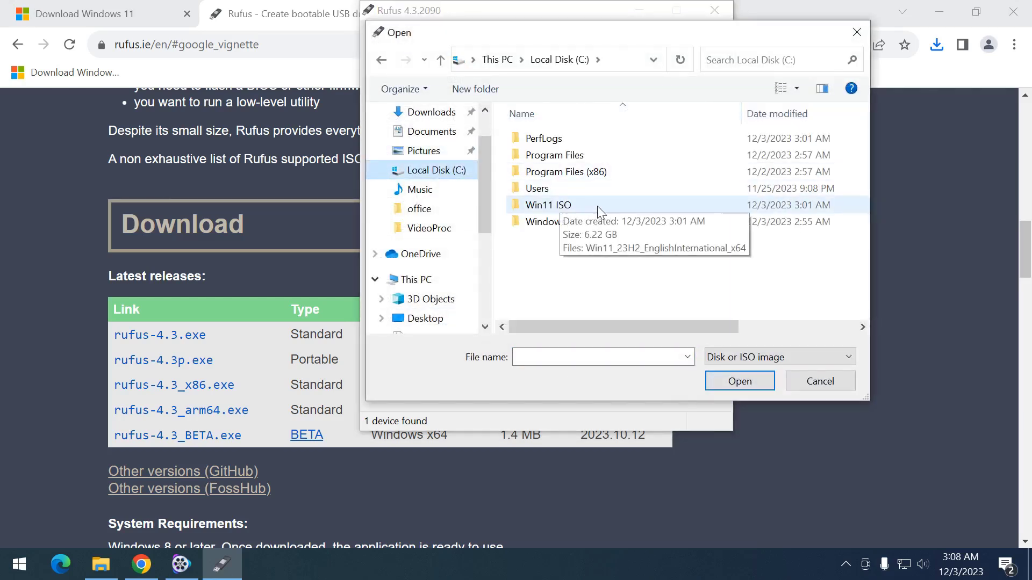
{"action": "double_click", "coordinate": [658, 204]}
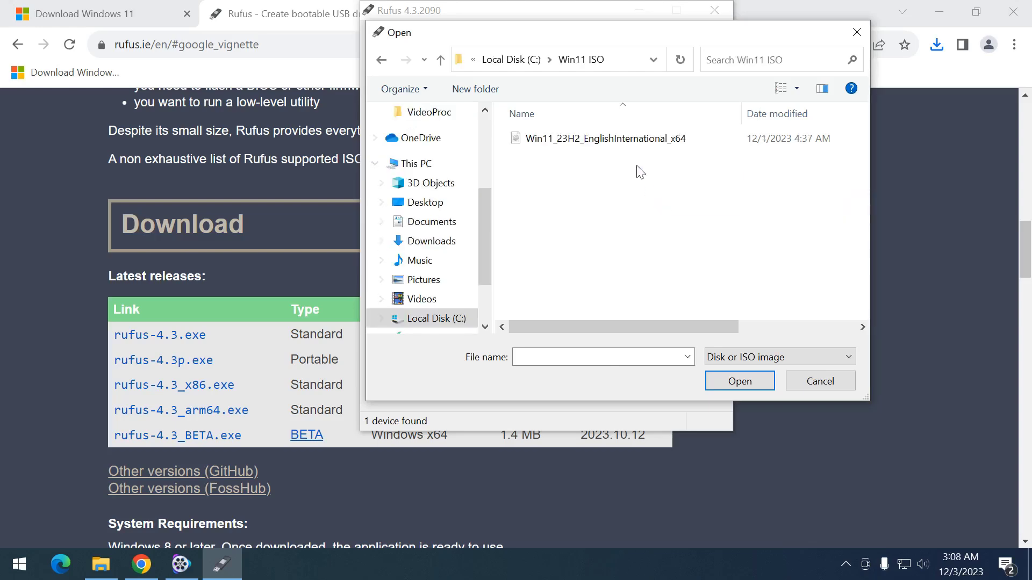
{"action": "left_click", "coordinate": [645, 142]}
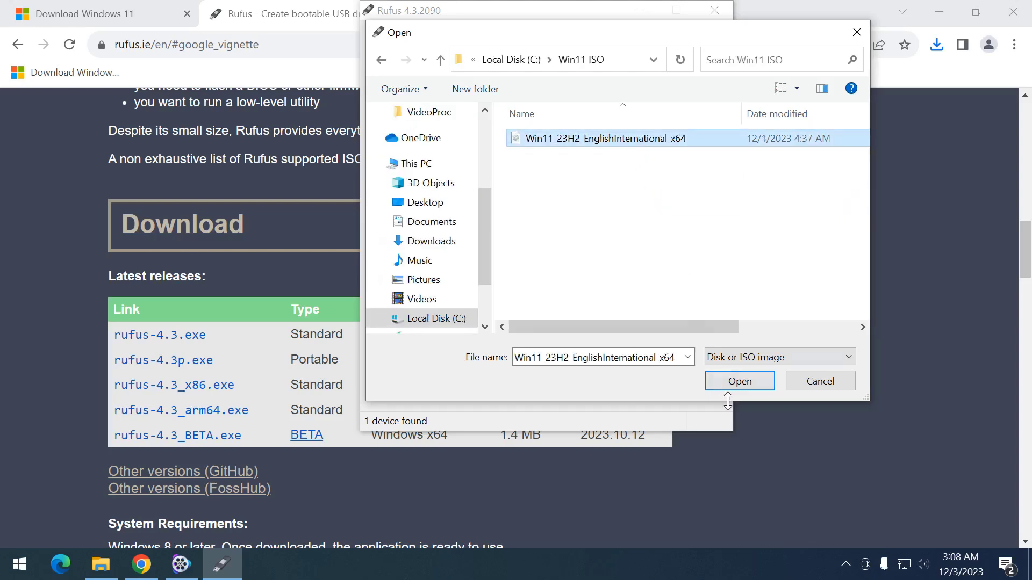
{"action": "left_click", "coordinate": [736, 383]}
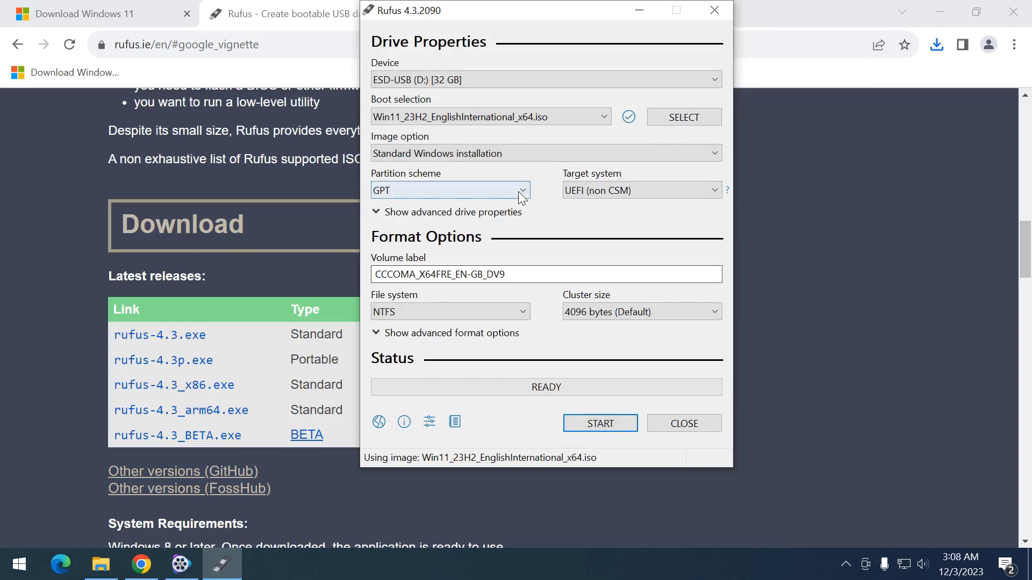
- Keep GPT partitioning and change the volume label to Win11-Bootable-USBDrive
{"action": "left_click", "coordinate": [522, 191]}
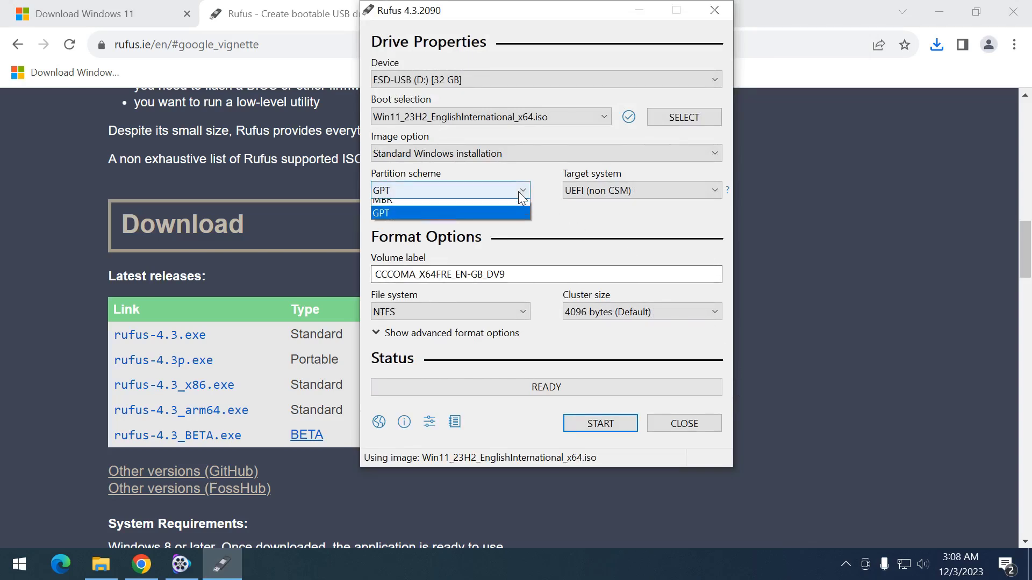
{"action": "left_click", "coordinate": [495, 215]}
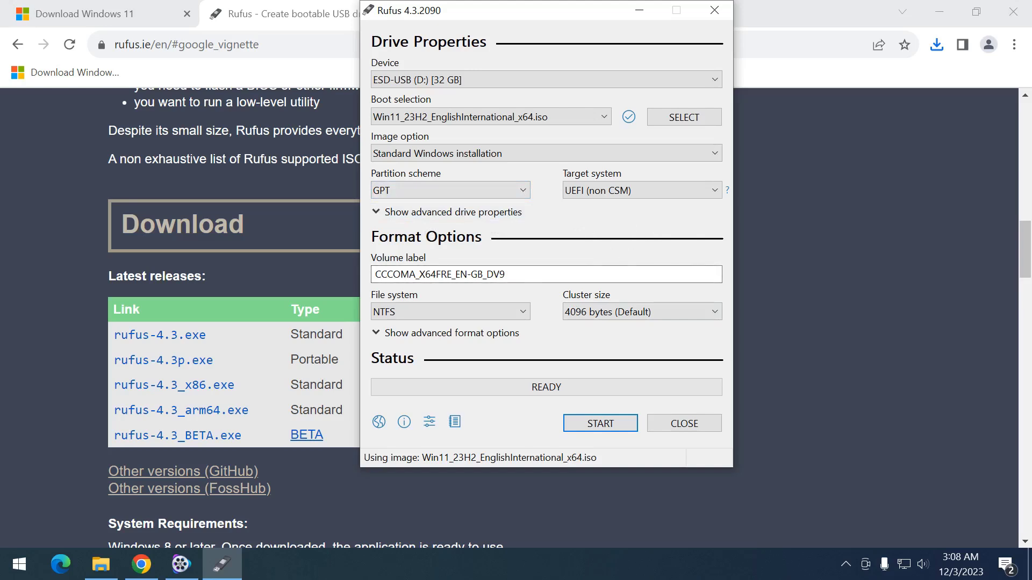
{"action": "double_click", "coordinate": [524, 274]}
{"action": "type", "text": "Win11-Bootable-Drive"}
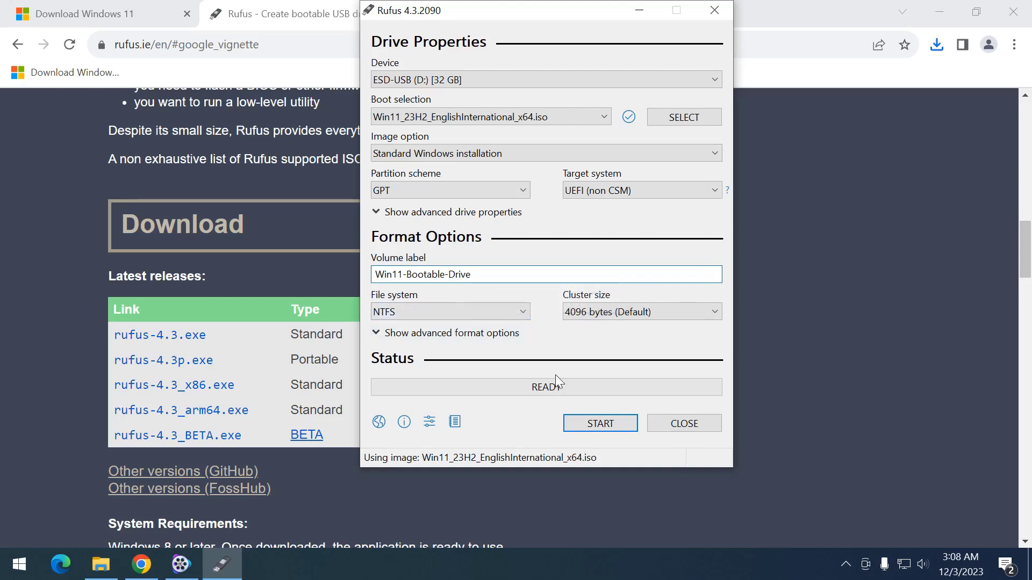
{"action": "type", "text": "USVB"}
{"action": "key", "text": "BackSpace"}
{"action": "key", "text": "BackSpace"}
{"action": "type", "text": "B"}
{"action": "left_click", "coordinate": [576, 273]}
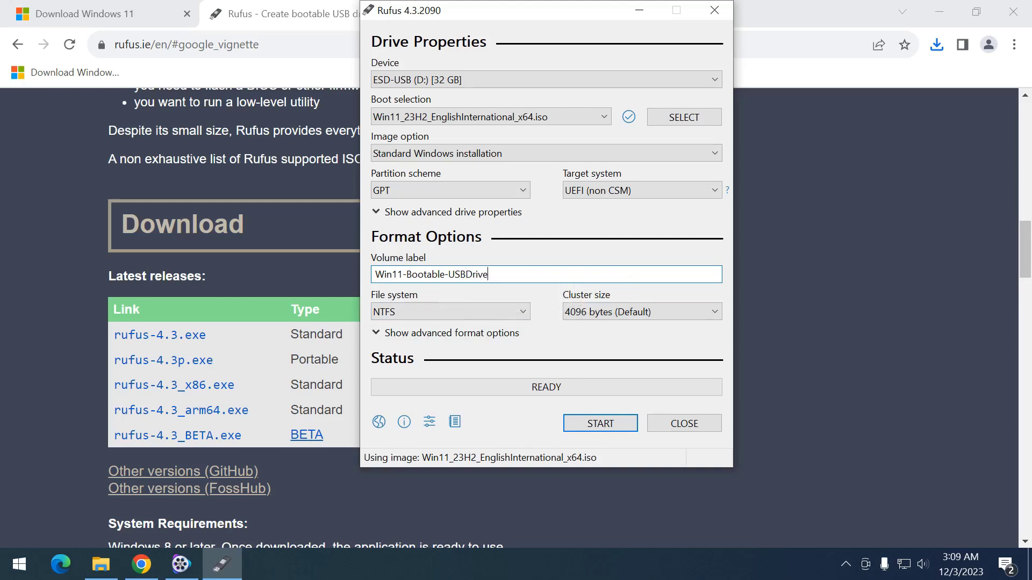
- Start writing the drive, enable a local account with an edited username, and accept the customization options
{"action": "left_click", "coordinate": [612, 427]}
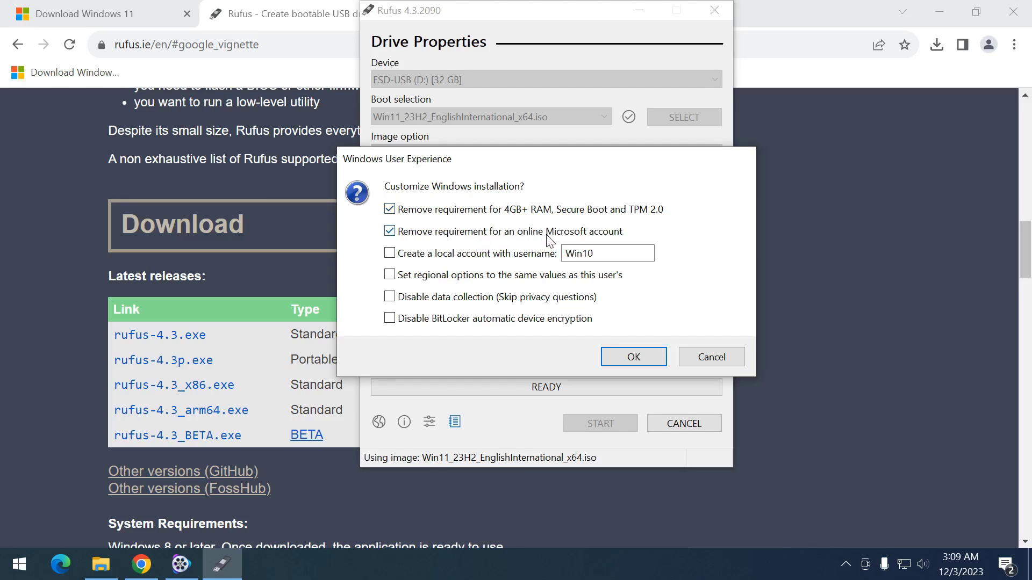
{"action": "left_click", "coordinate": [427, 264]}
{"action": "type", "text": "n1"}
{"action": "left_click", "coordinate": [639, 357]}
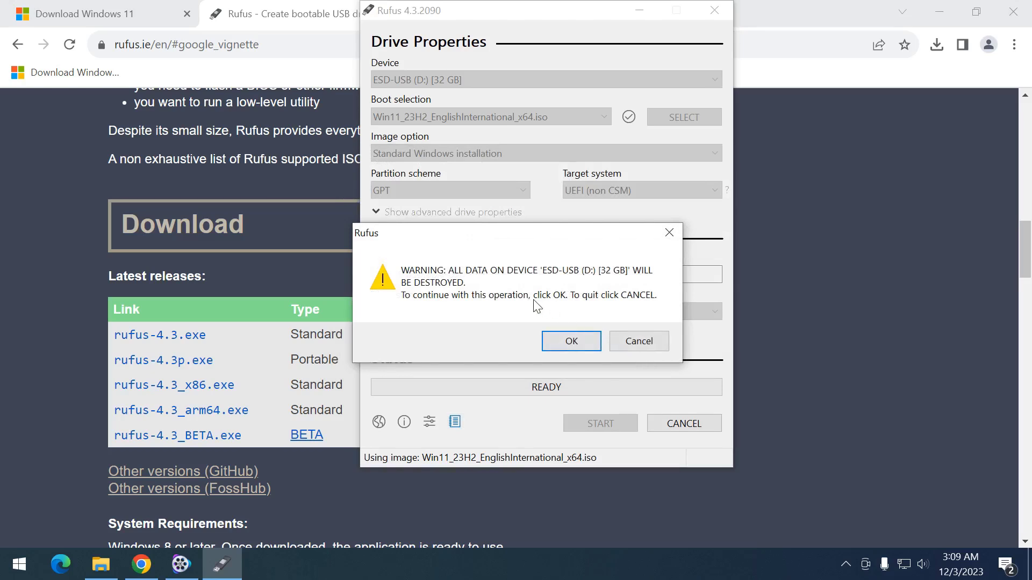
- Confirm erasing all data on the ESD-USB (D:) drive
{"action": "left_click", "coordinate": [572, 342]}
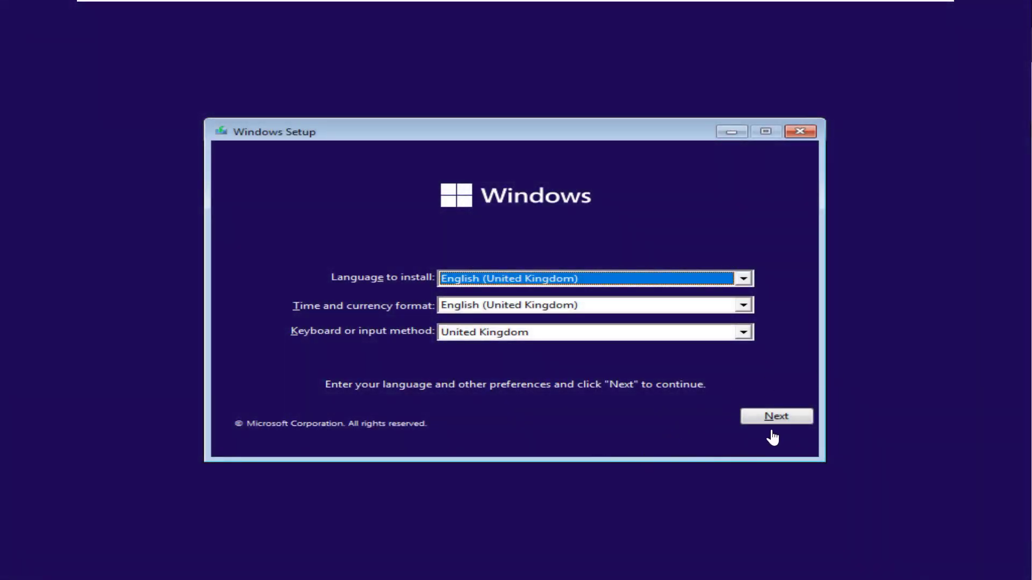
- Accept the UK English settings, start installing, and skip the product key
{"action": "left_click", "coordinate": [783, 423]}
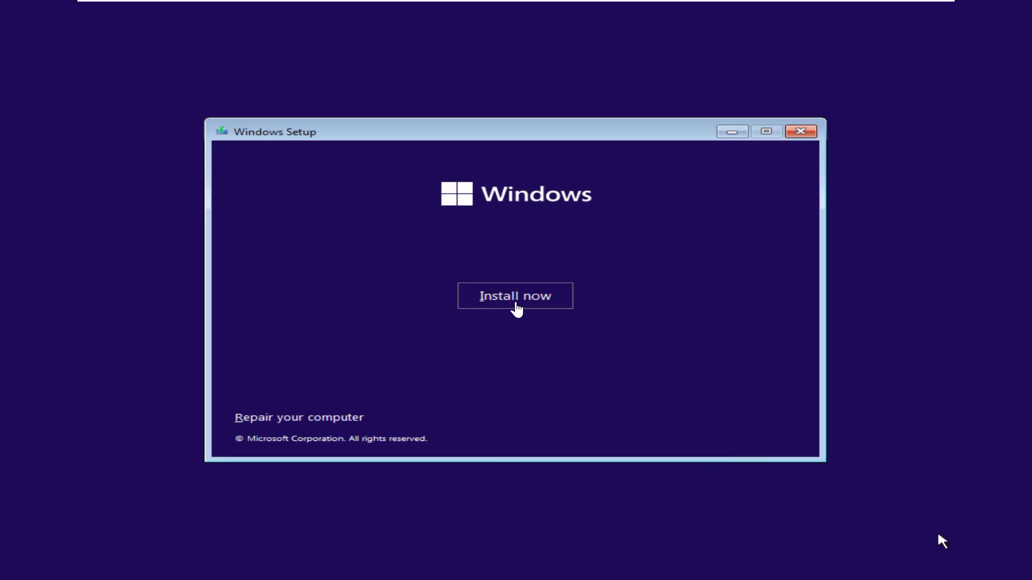
{"action": "left_click", "coordinate": [513, 306]}
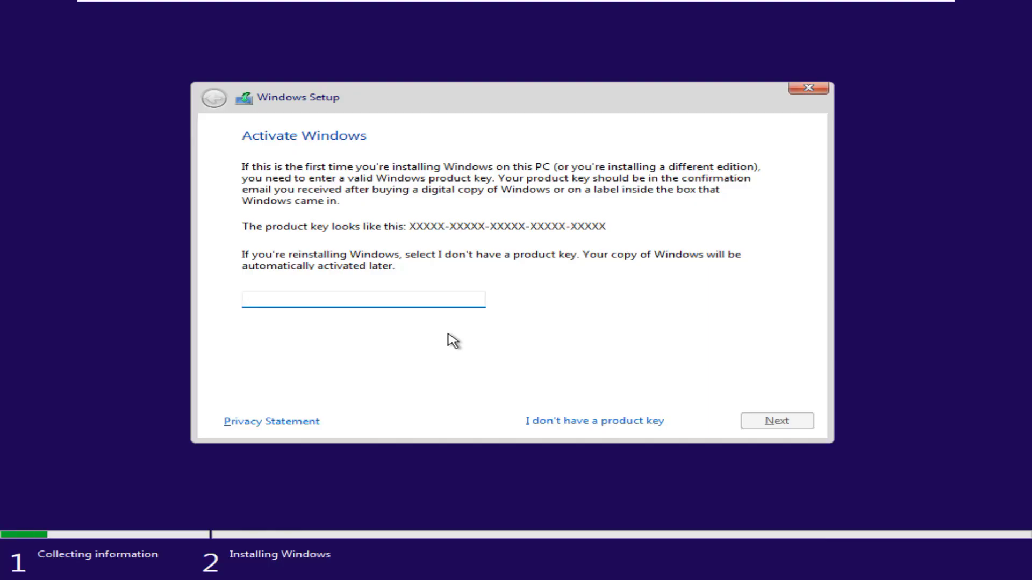
{"action": "left_click", "coordinate": [559, 423]}
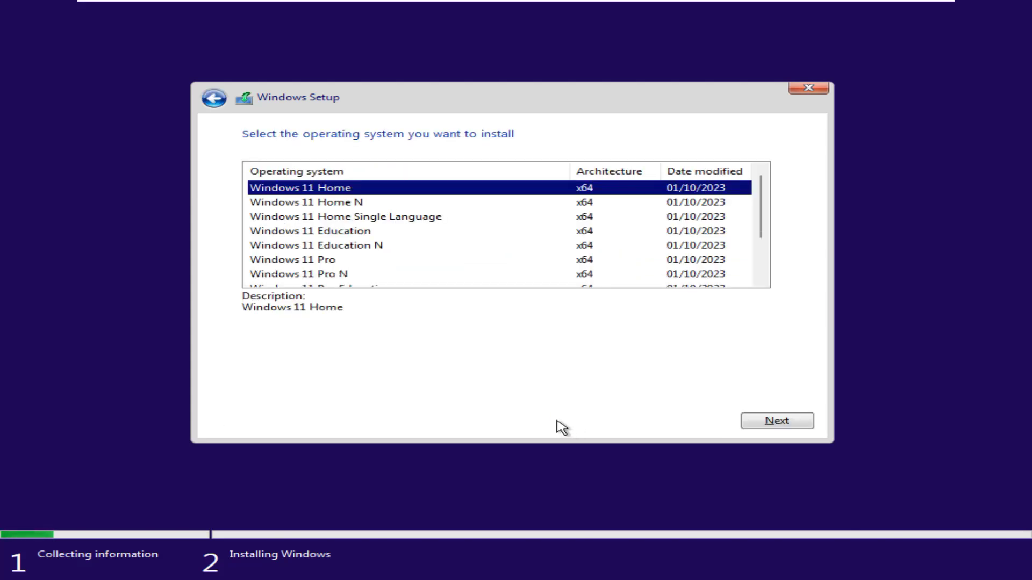
- Choose Windows 11 Pro and accept the Microsoft Software Licence Terms
{"action": "left_click", "coordinate": [327, 261]}
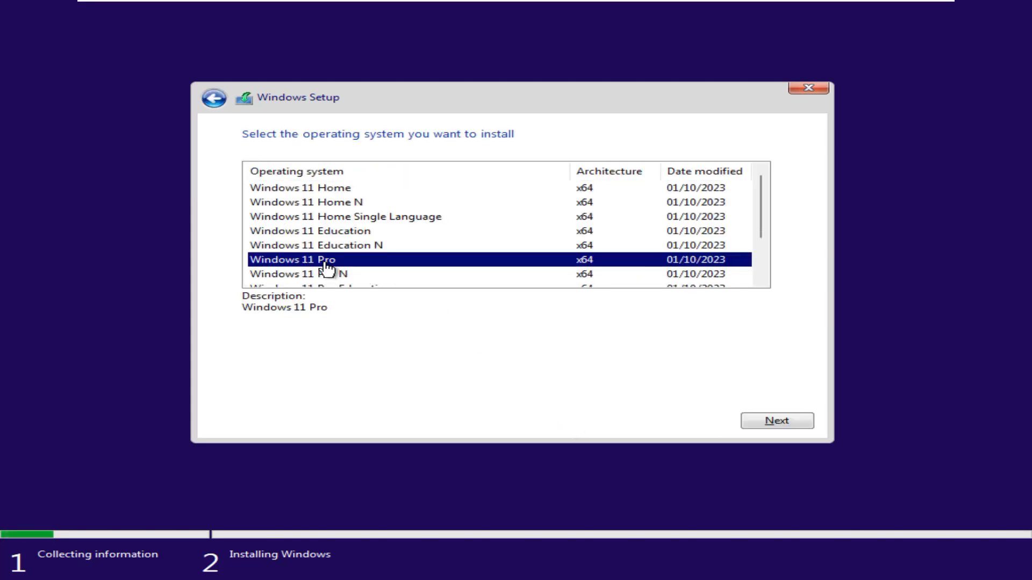
{"action": "left_click", "coordinate": [772, 422]}
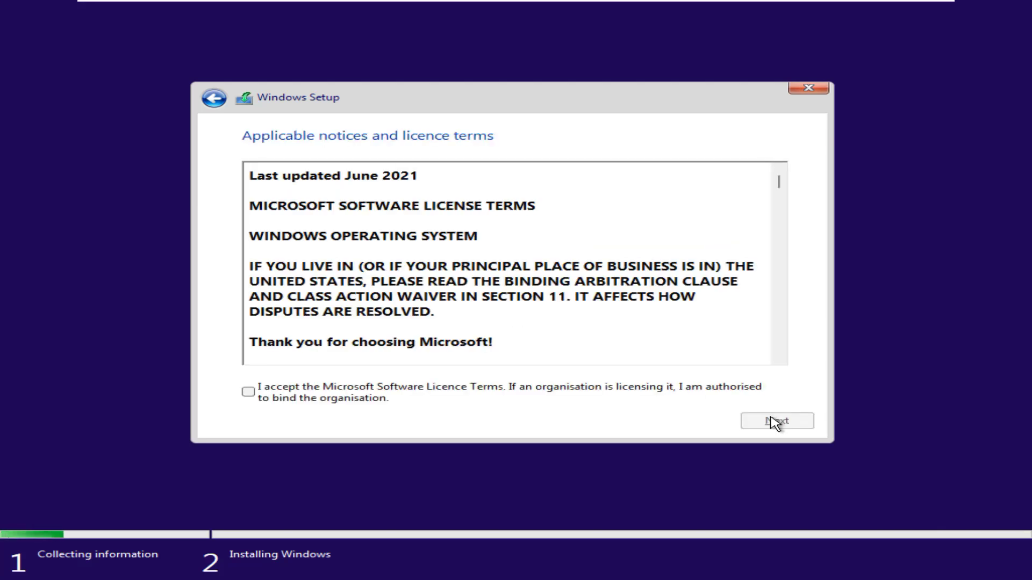
{"action": "left_click", "coordinate": [244, 394]}
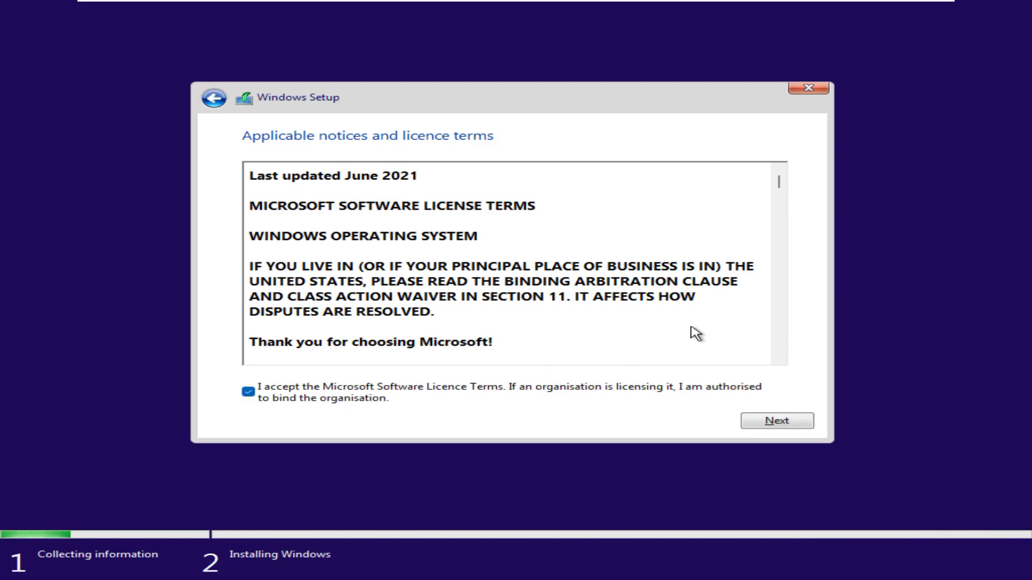
- Choose a custom install and create a 65536 MB partition on Drive 0, accepting the system partitions
{"action": "left_click", "coordinate": [785, 426]}
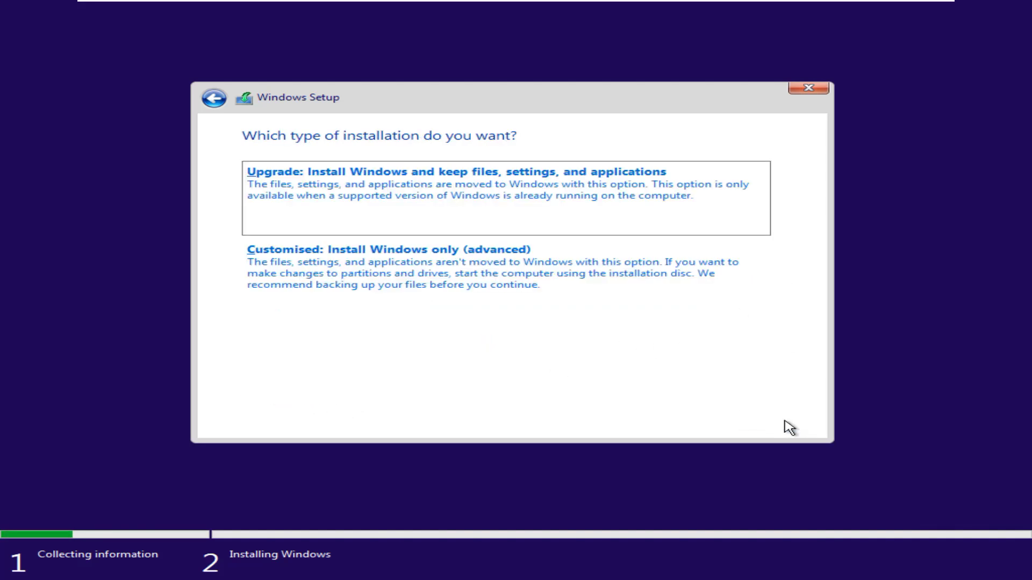
{"action": "left_click", "coordinate": [415, 283]}
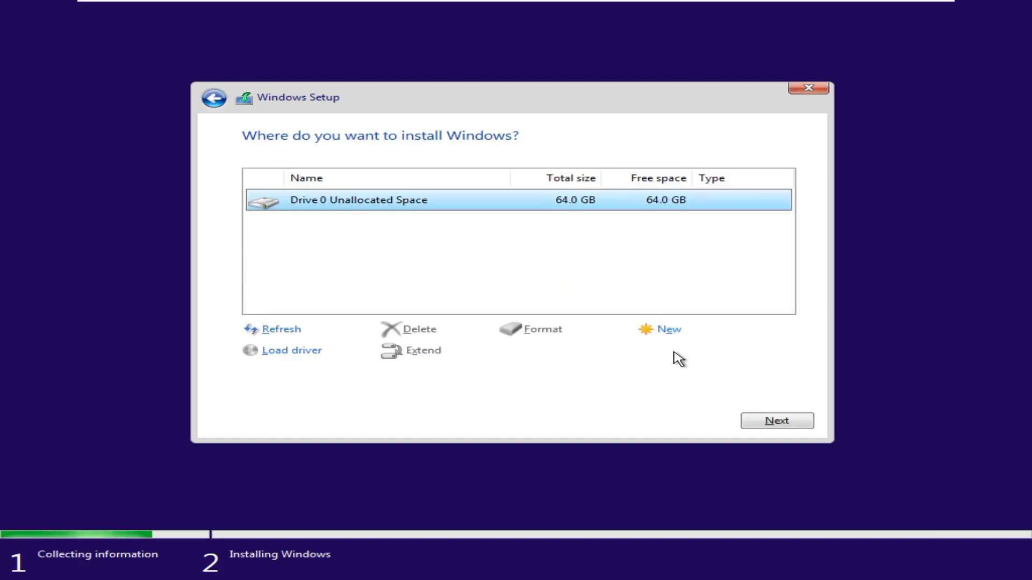
{"action": "left_click", "coordinate": [672, 330]}
{"action": "left_click", "coordinate": [676, 352]}
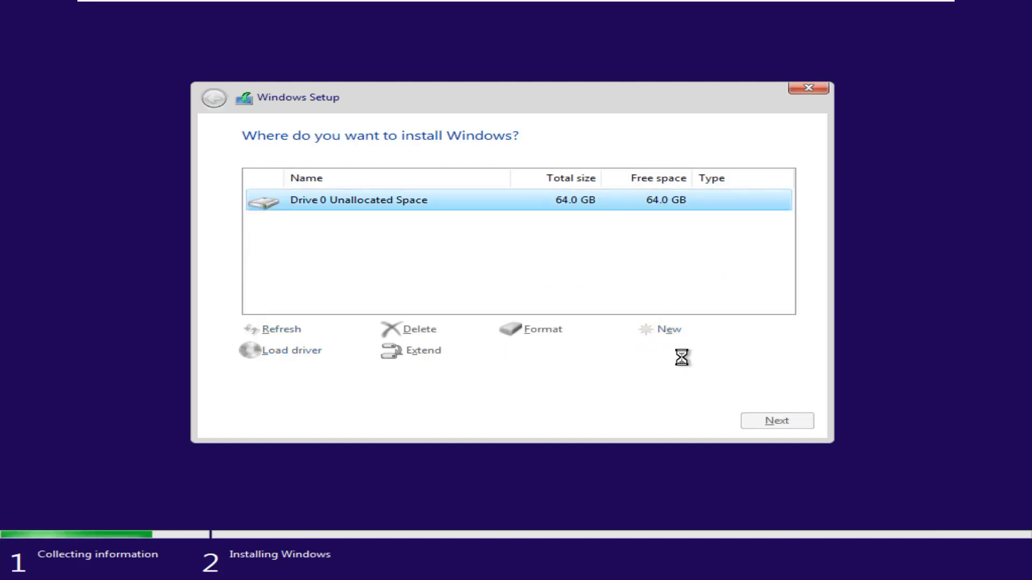
{"action": "left_click", "coordinate": [672, 356]}
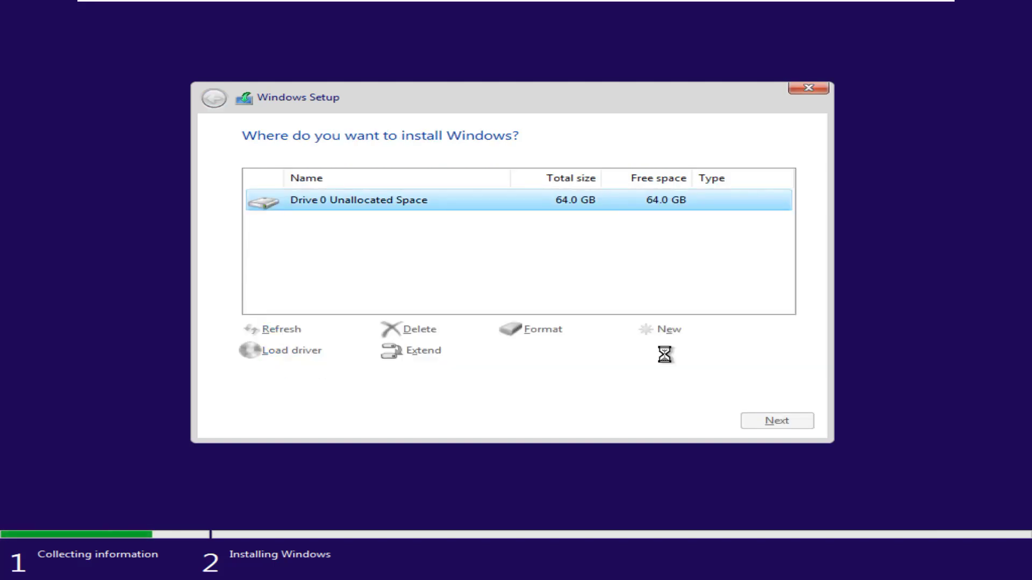
- Format Drive 0 Partition 3 and install Windows onto it
{"action": "left_click", "coordinate": [546, 336]}
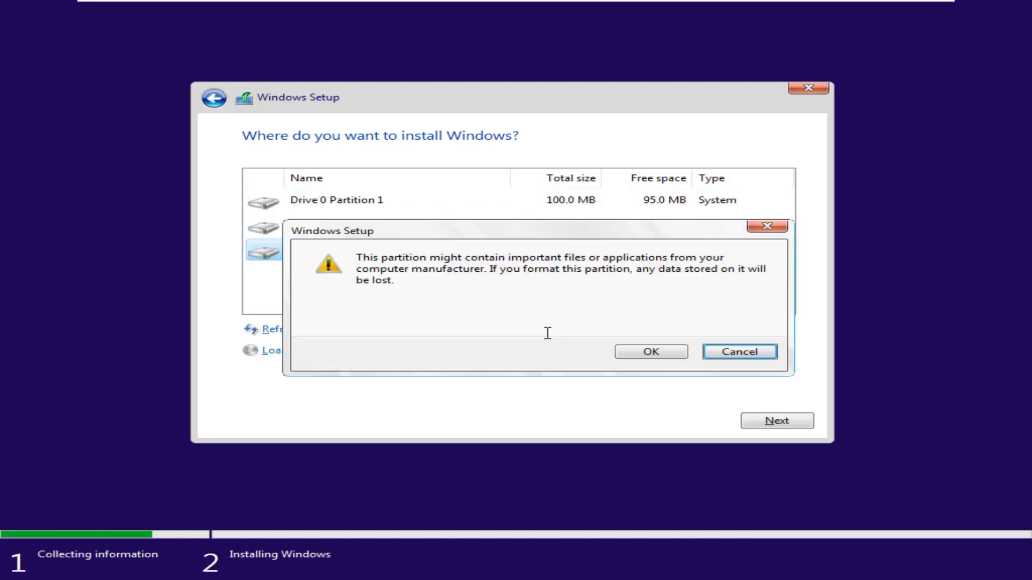
{"action": "left_click", "coordinate": [646, 356]}
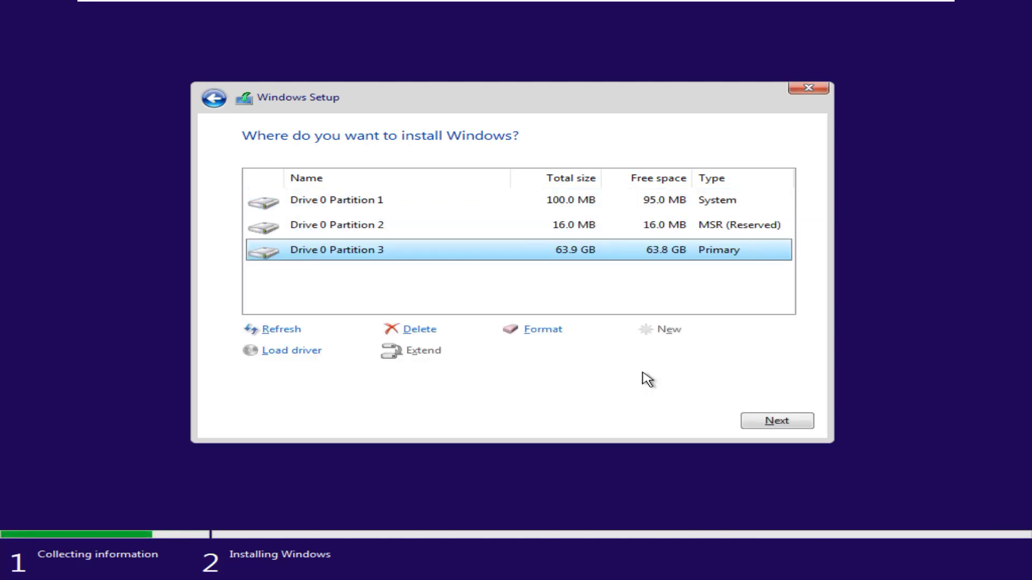
{"action": "left_click", "coordinate": [780, 421]}
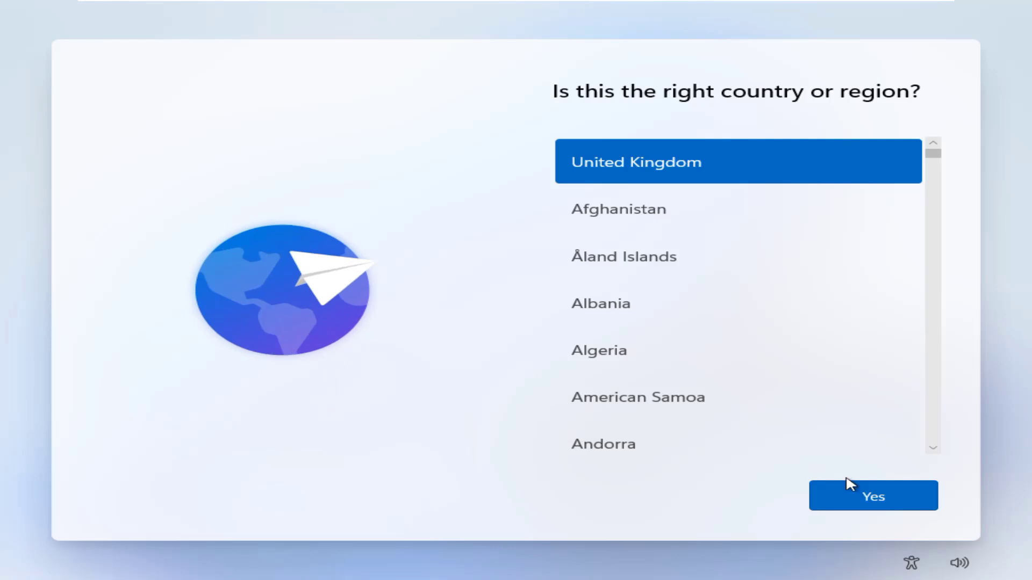
- Confirm United Kingdom as the region and keep the suggested keyboard without a second layout
{"action": "left_click", "coordinate": [876, 499]}
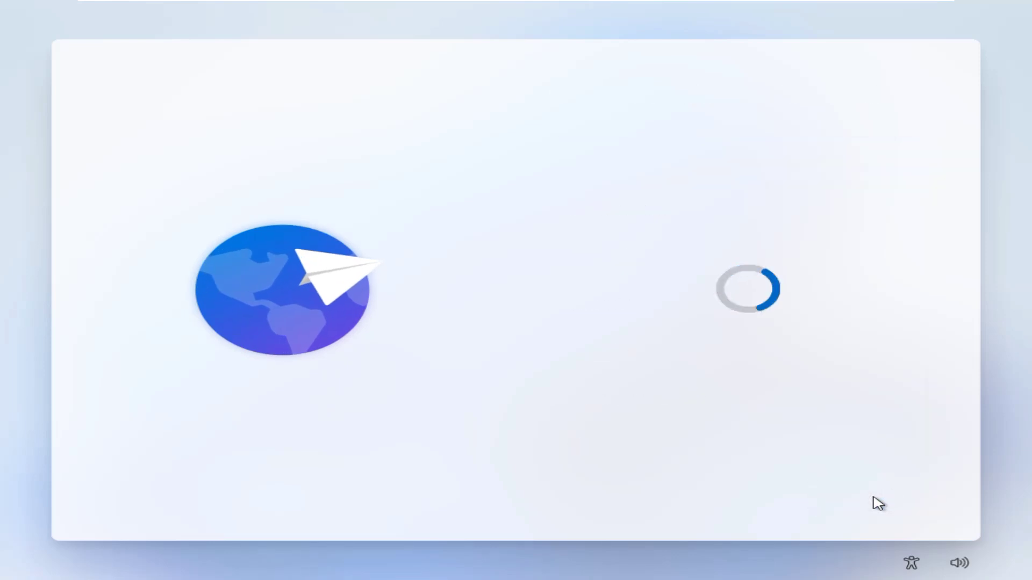
{"action": "left_click", "coordinate": [875, 499]}
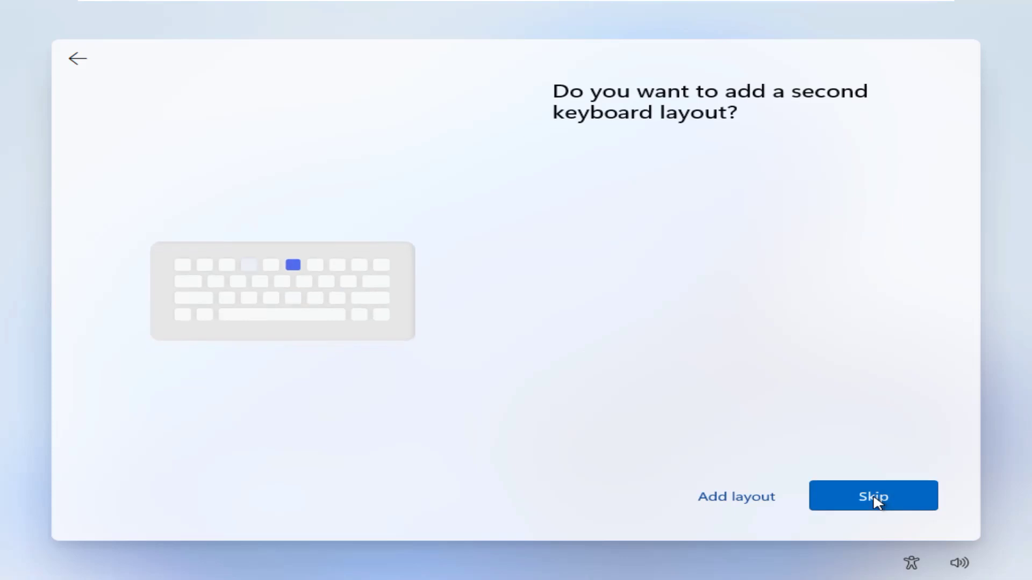
{"action": "left_click", "coordinate": [875, 499]}
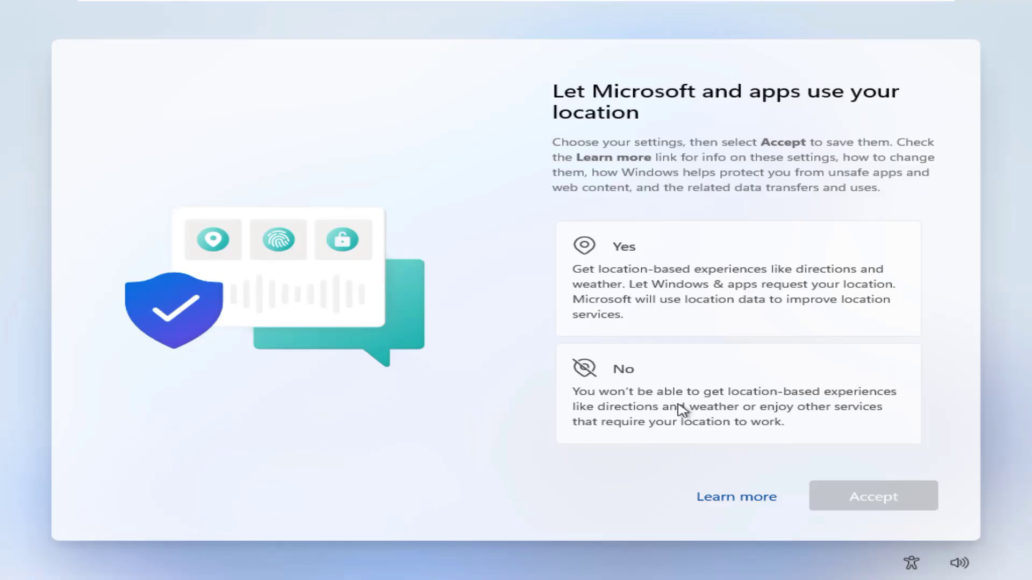
- Turn off location access and Find my device
{"action": "left_click", "coordinate": [653, 379]}
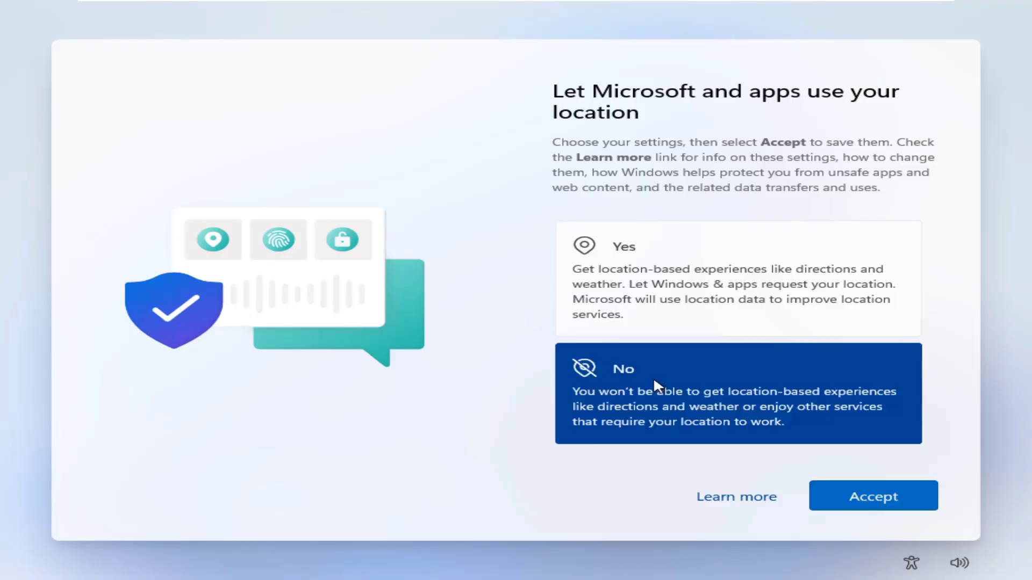
{"action": "left_click", "coordinate": [886, 498]}
{"action": "left_click", "coordinate": [717, 395]}
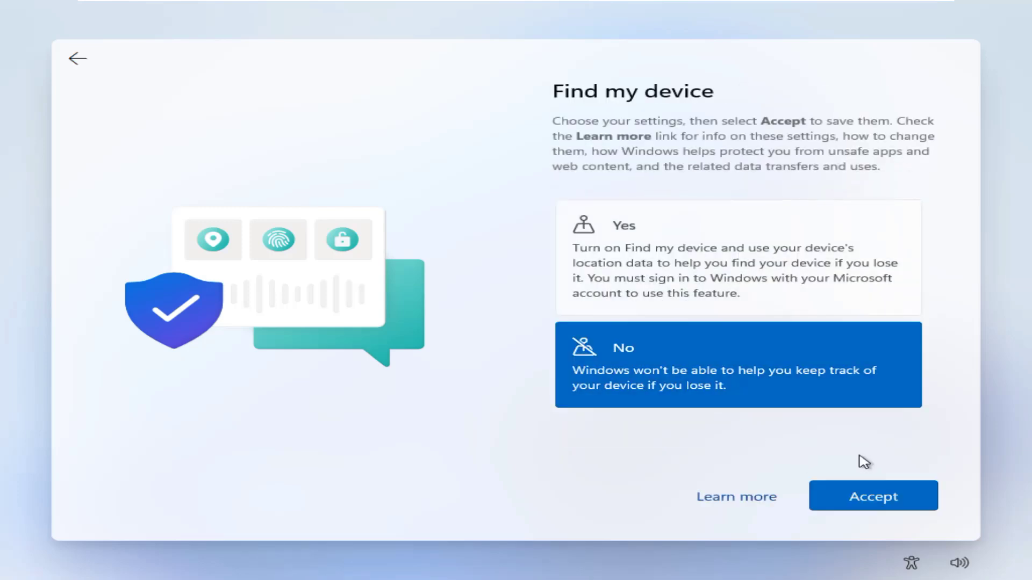
{"action": "left_click", "coordinate": [905, 495]}
- Send only required diagnostic data and decline inking/typing data and tailored experiences
{"action": "scroll", "coordinate": [766, 383], "scroll_direction": "down", "scroll_amount": 3}
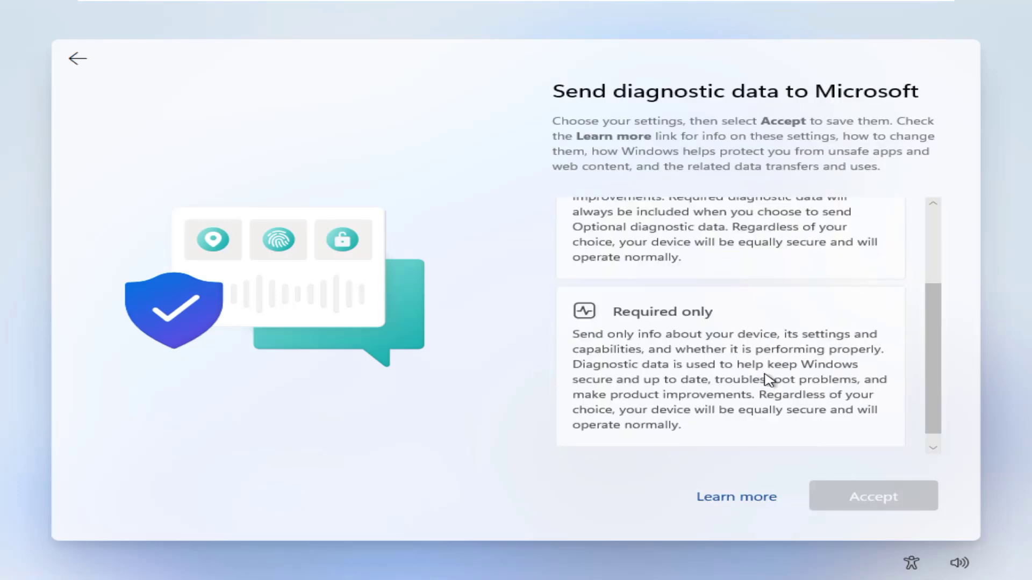
{"action": "left_click", "coordinate": [726, 380]}
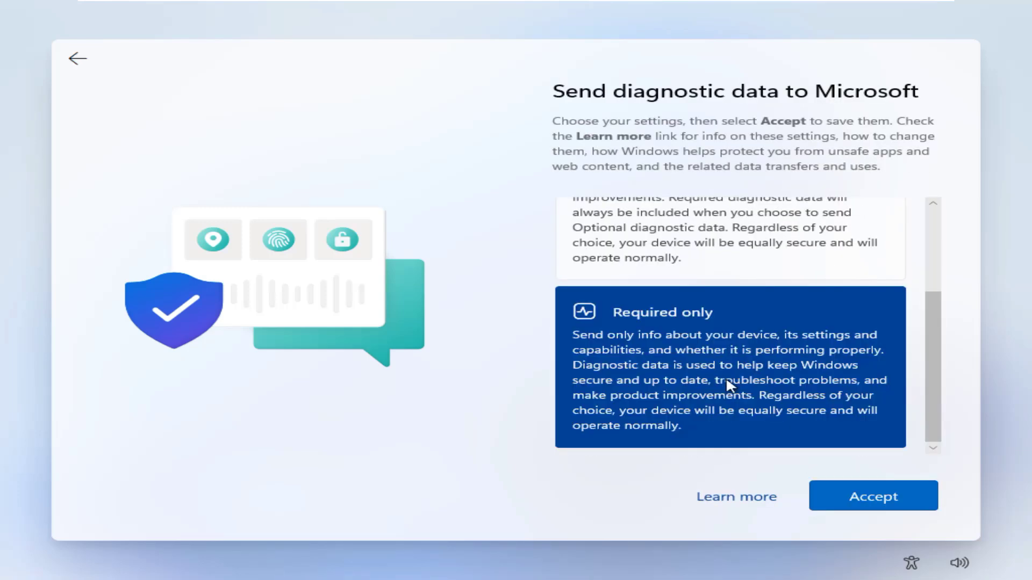
{"action": "left_click", "coordinate": [881, 499]}
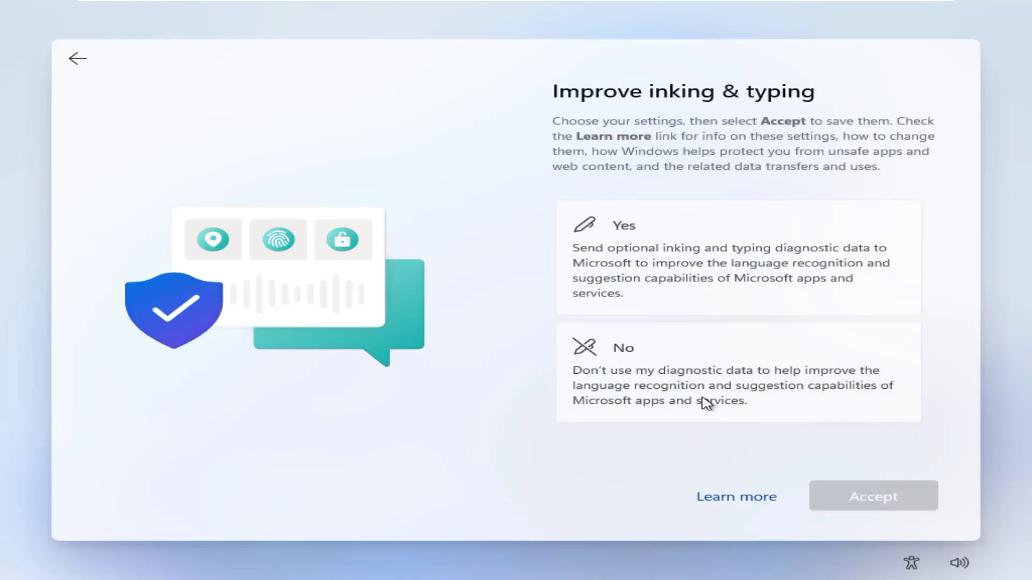
{"action": "left_click", "coordinate": [705, 403]}
{"action": "left_click", "coordinate": [873, 487]}
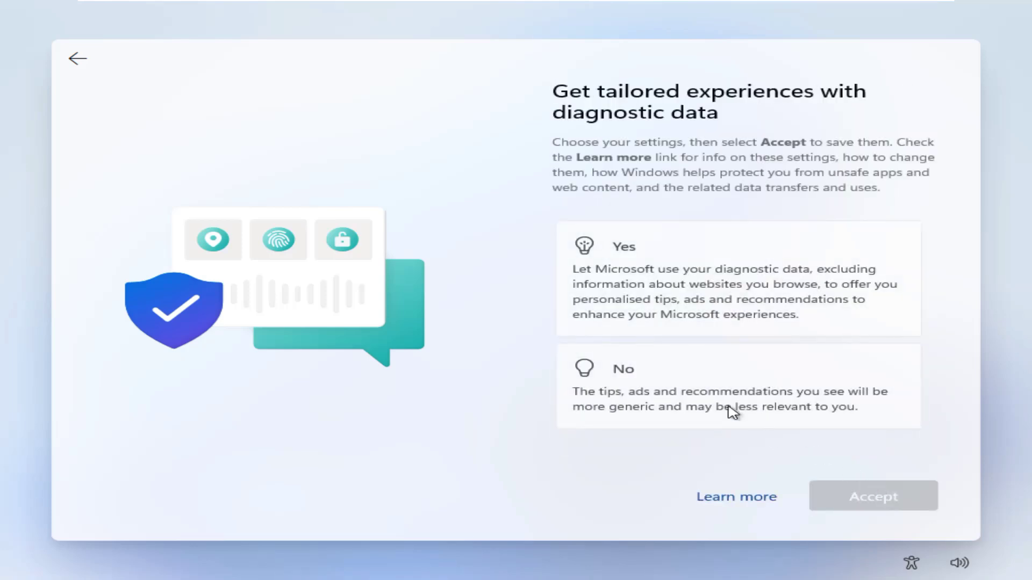
{"action": "left_click", "coordinate": [721, 408]}
- Decline tailored experiences so setup finishes and the Windows 11 desktop loads
{"action": "left_click", "coordinate": [889, 492]}
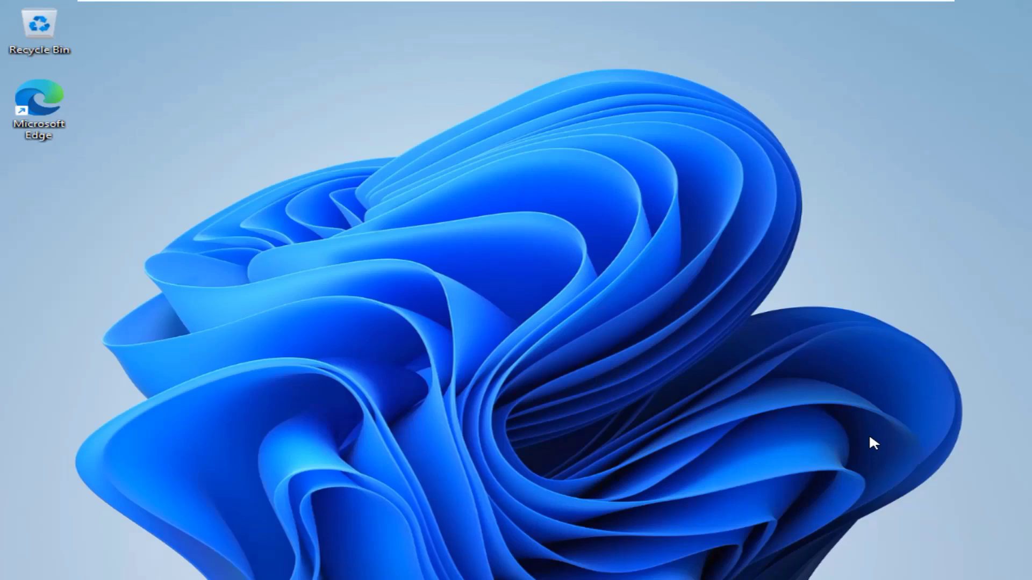
{"action": "key", "text": "super"}
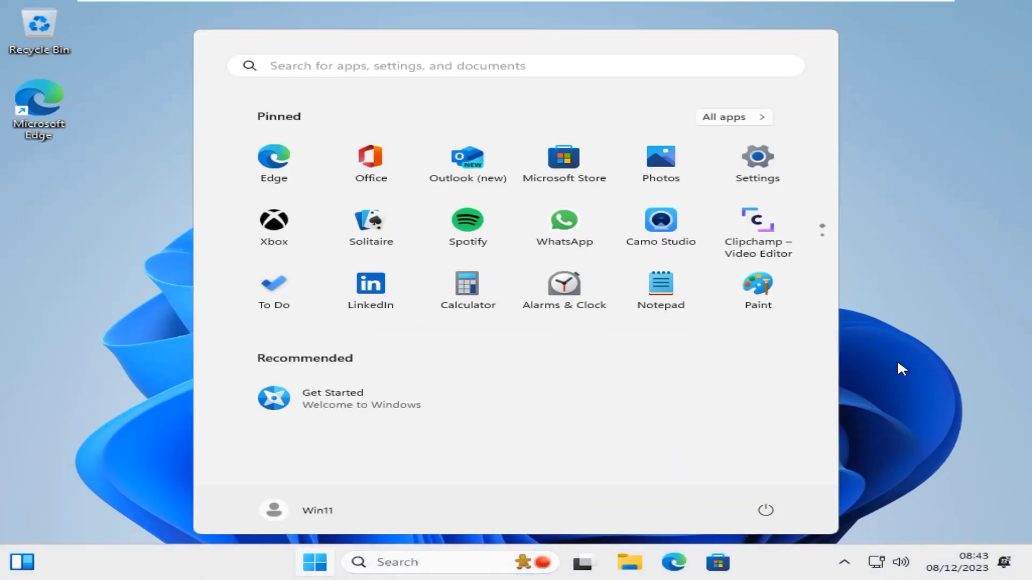
{"action": "left_click", "coordinate": [897, 363]}
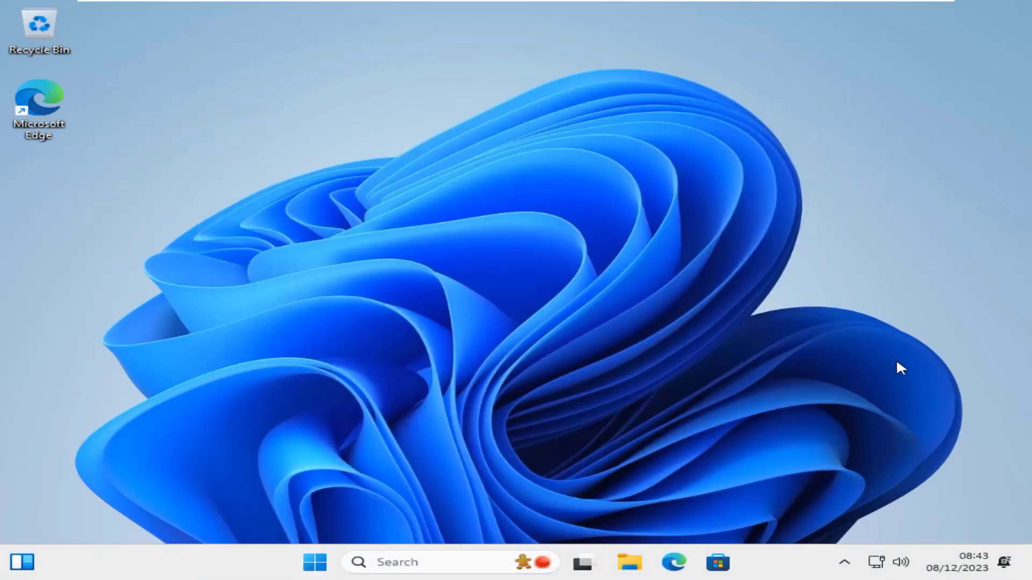
{"action": "right_click", "coordinate": [317, 562]}
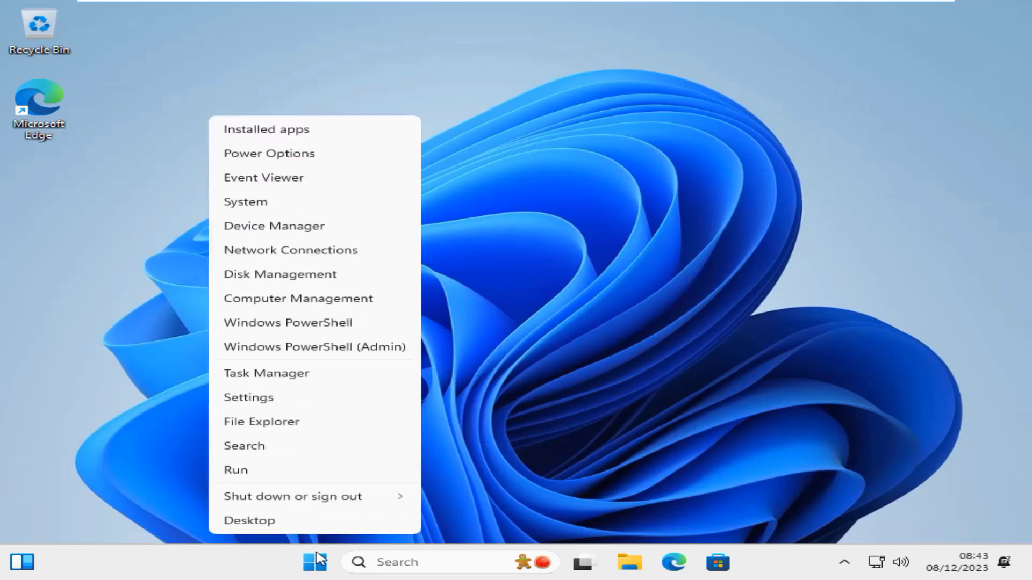
{"action": "left_click", "coordinate": [308, 298]}
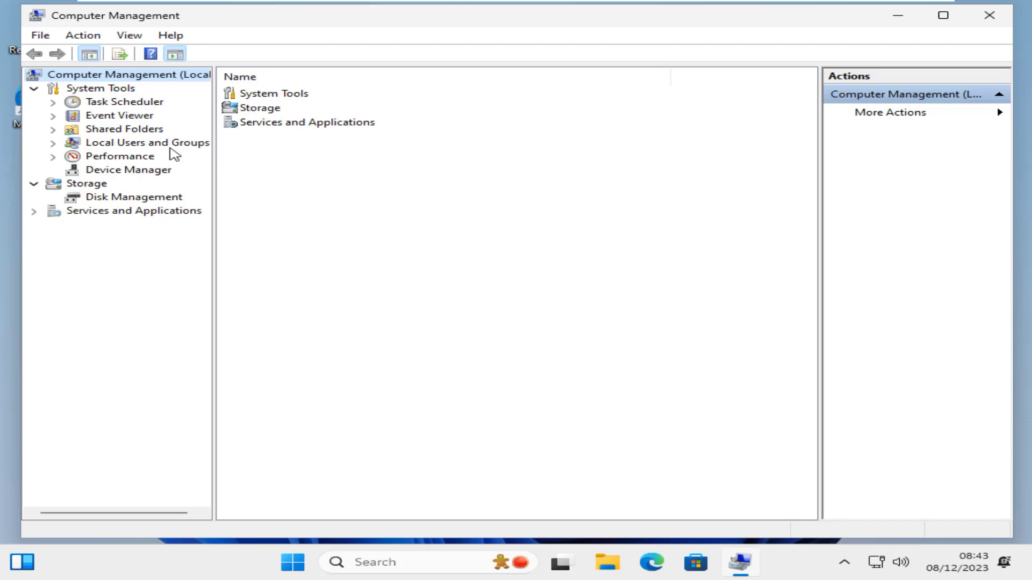
{"action": "double_click", "coordinate": [172, 144]}
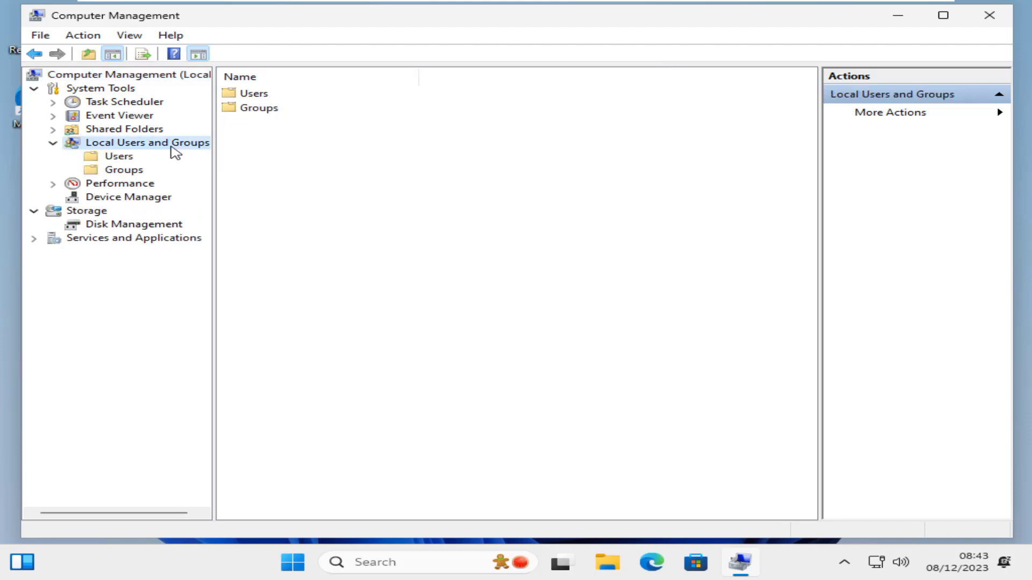
{"action": "double_click", "coordinate": [263, 94]}
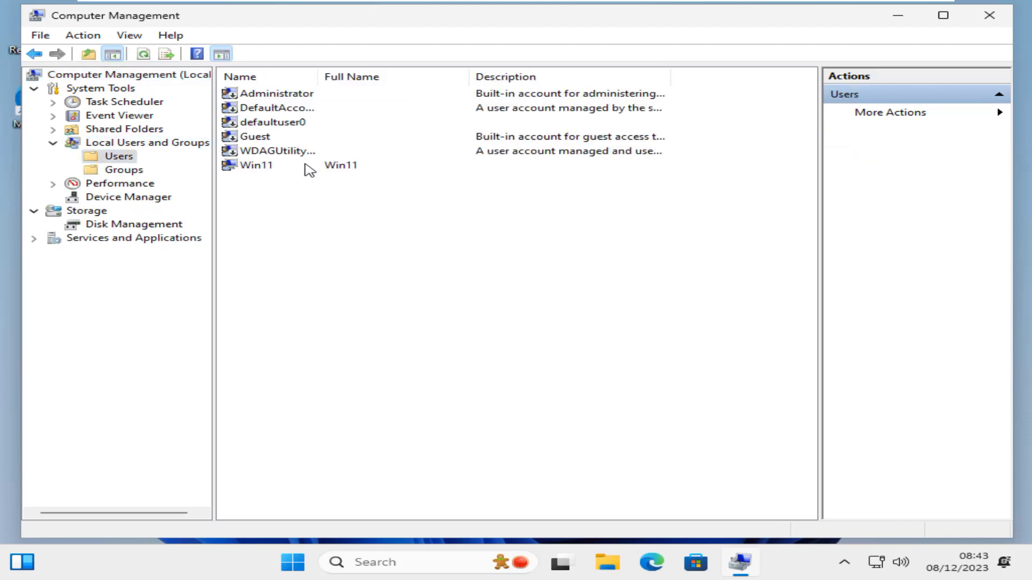
{"action": "left_click", "coordinate": [309, 170]}
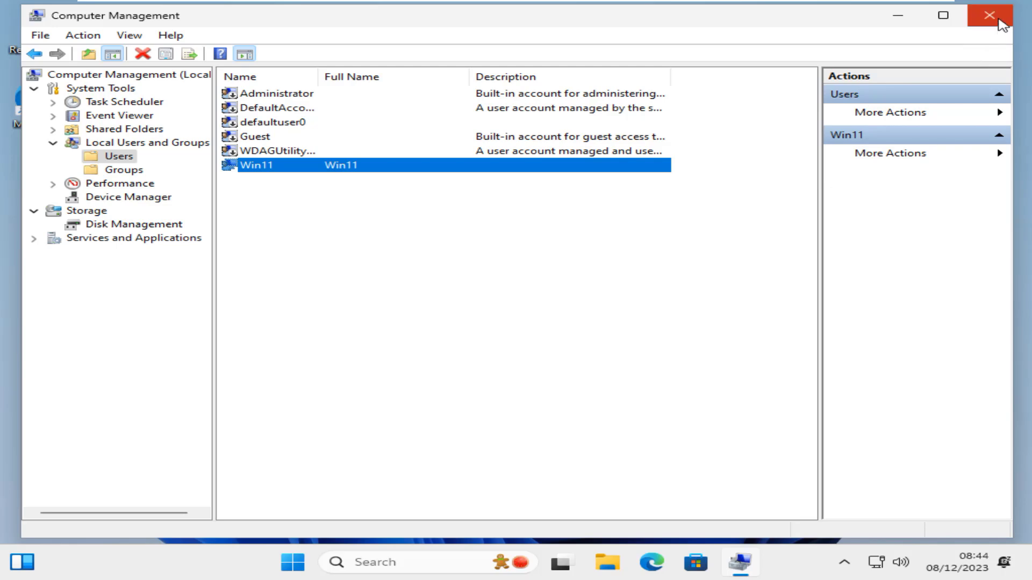
{"action": "left_click", "coordinate": [1001, 24]}
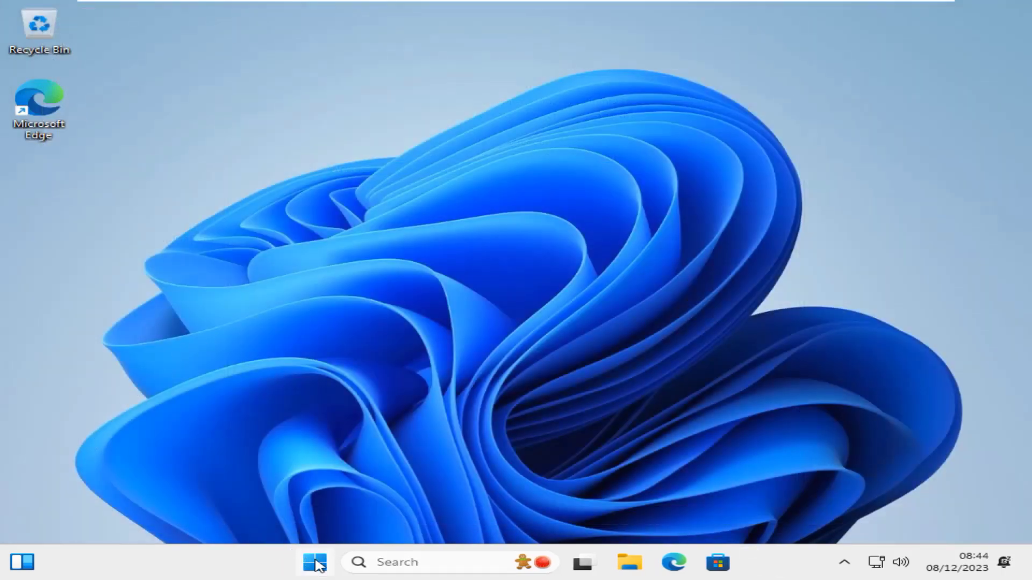
{"action": "right_click", "coordinate": [317, 564]}
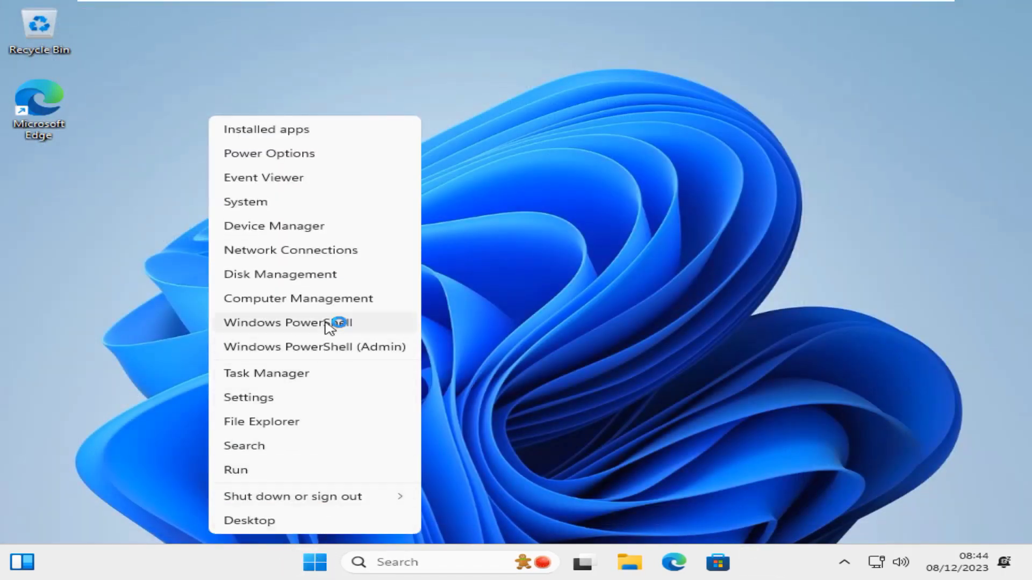
{"action": "left_click", "coordinate": [321, 203]}
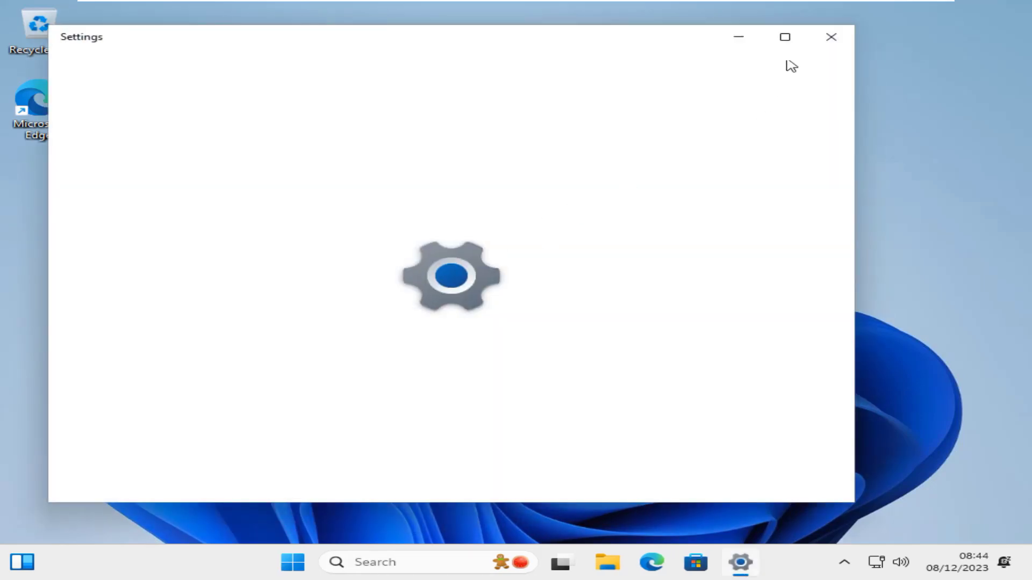
{"action": "left_click", "coordinate": [785, 38]}
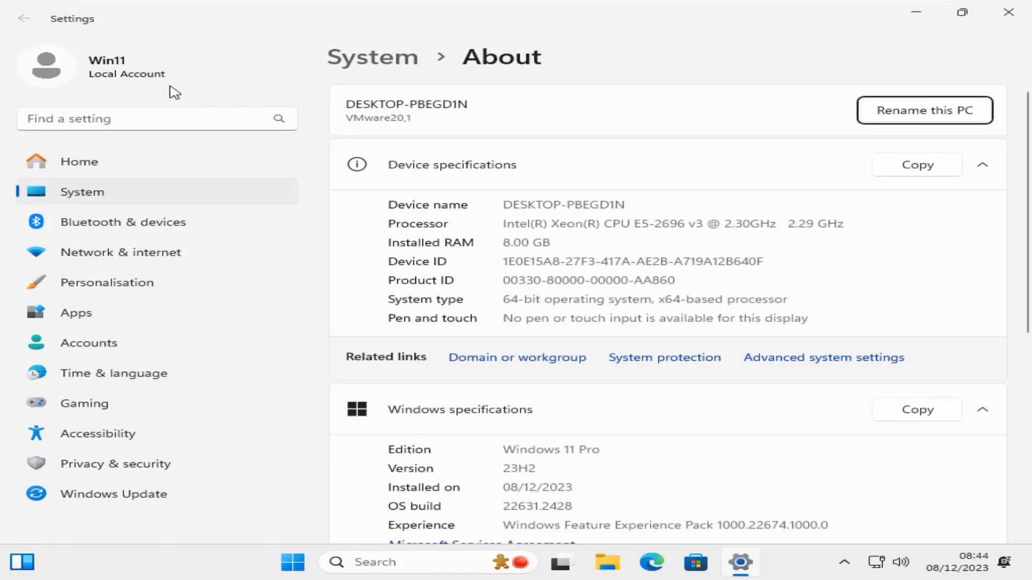
{"action": "left_click", "coordinate": [199, 80]}
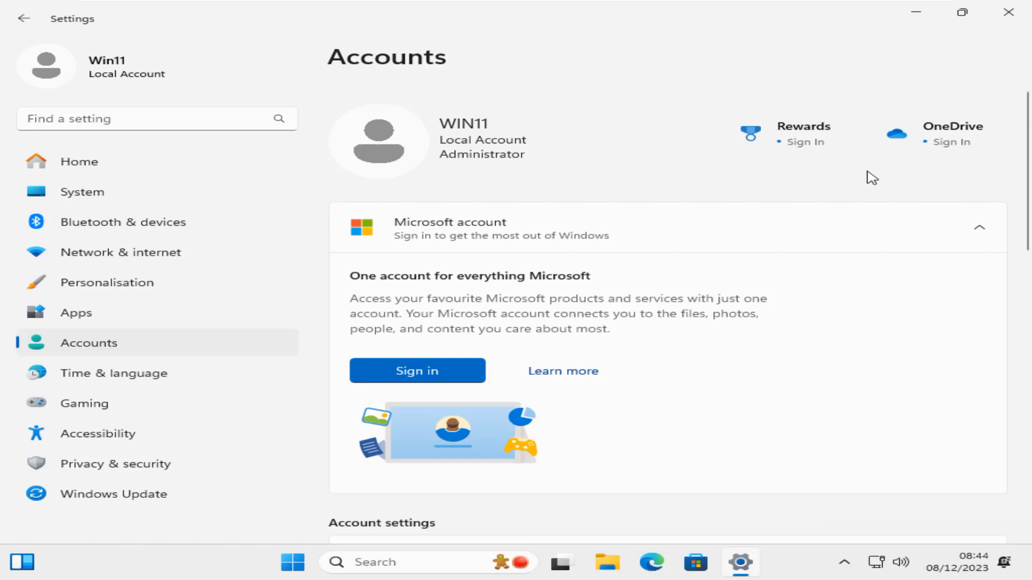
- Set Taskbar alignment to Left under Taskbar behaviours, then check the Start menu's new position
{"action": "left_click", "coordinate": [1010, 16]}
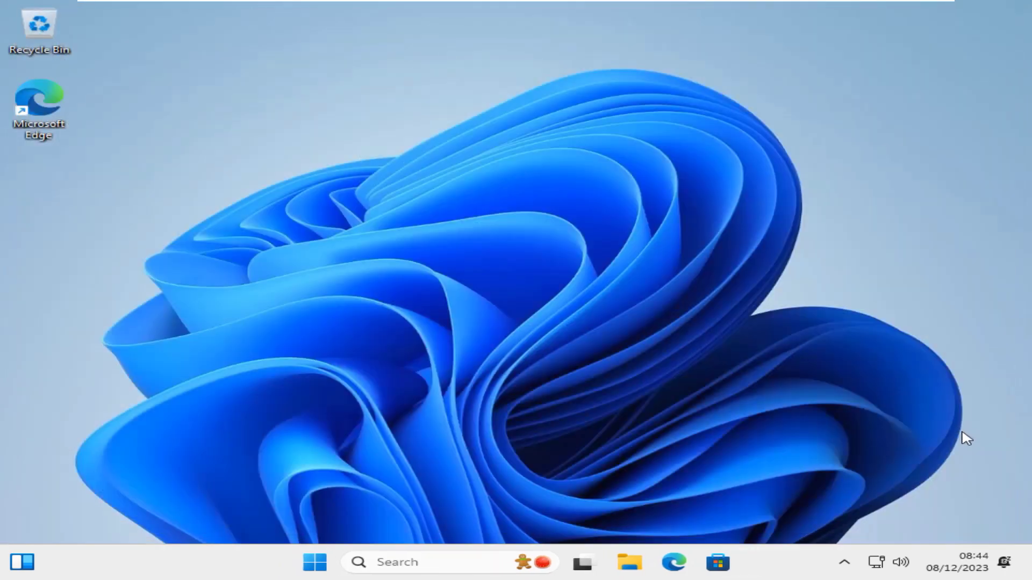
{"action": "right_click", "coordinate": [221, 563]}
{"action": "left_click", "coordinate": [279, 531]}
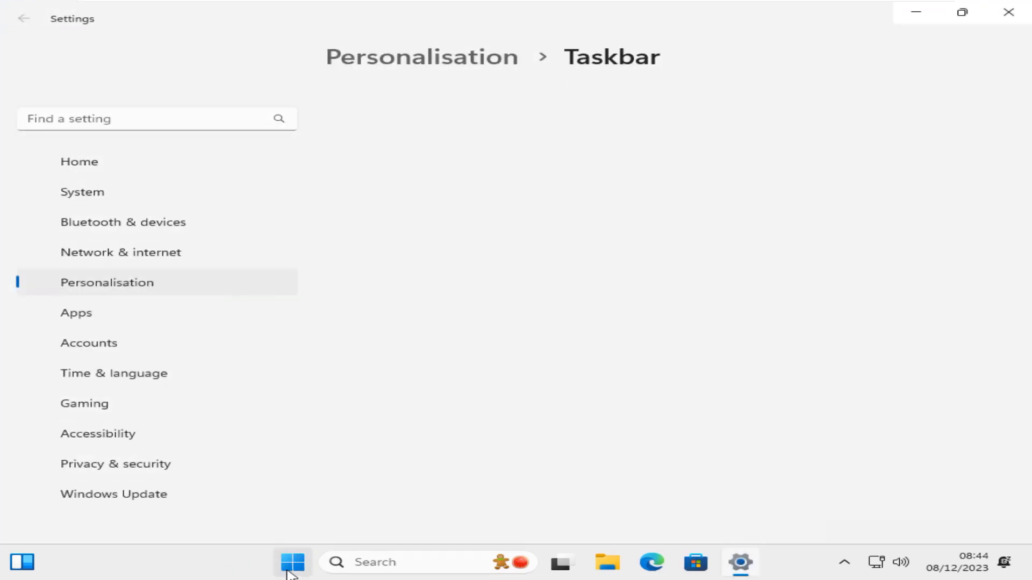
{"action": "scroll", "coordinate": [660, 418], "scroll_direction": "down", "scroll_amount": 3}
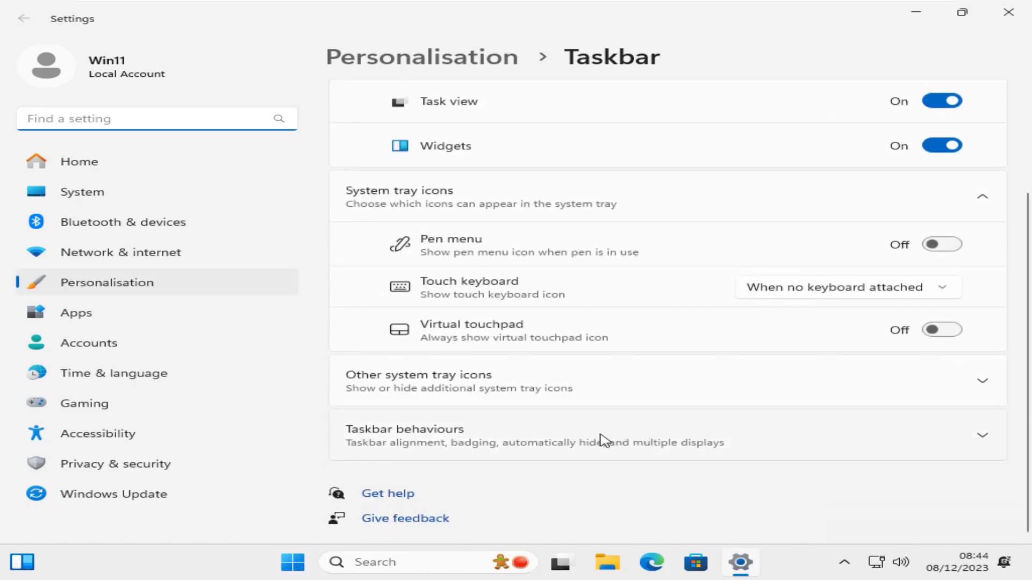
{"action": "left_click", "coordinate": [975, 436]}
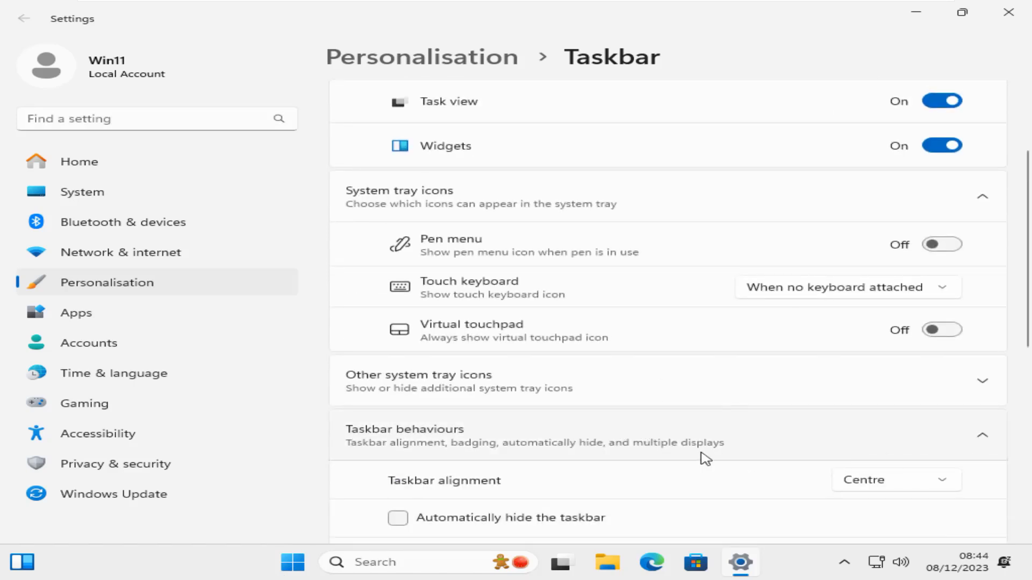
{"action": "scroll", "coordinate": [704, 451], "scroll_direction": "down", "scroll_amount": 1}
{"action": "left_click", "coordinate": [912, 418]}
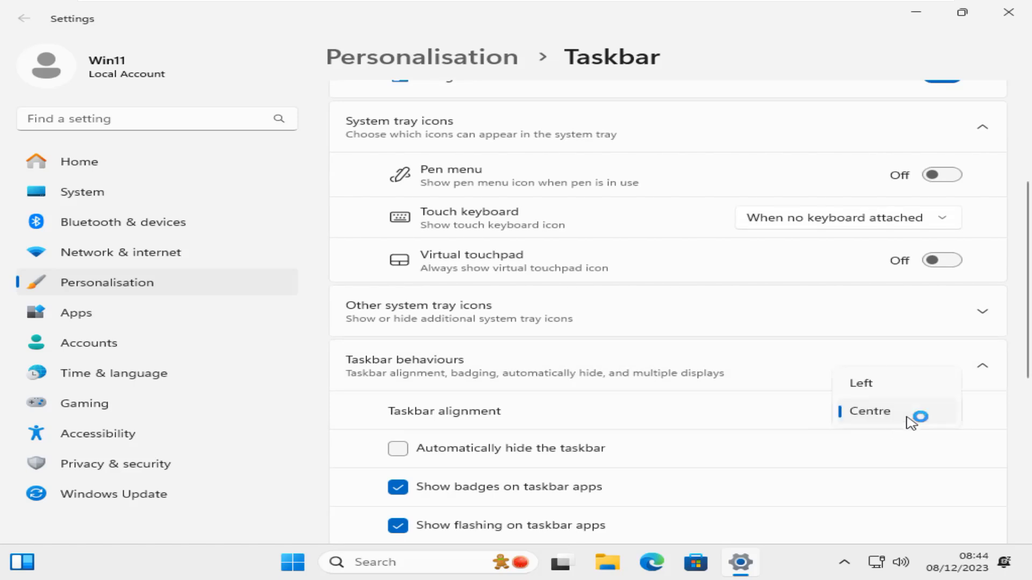
{"action": "left_click", "coordinate": [896, 389]}
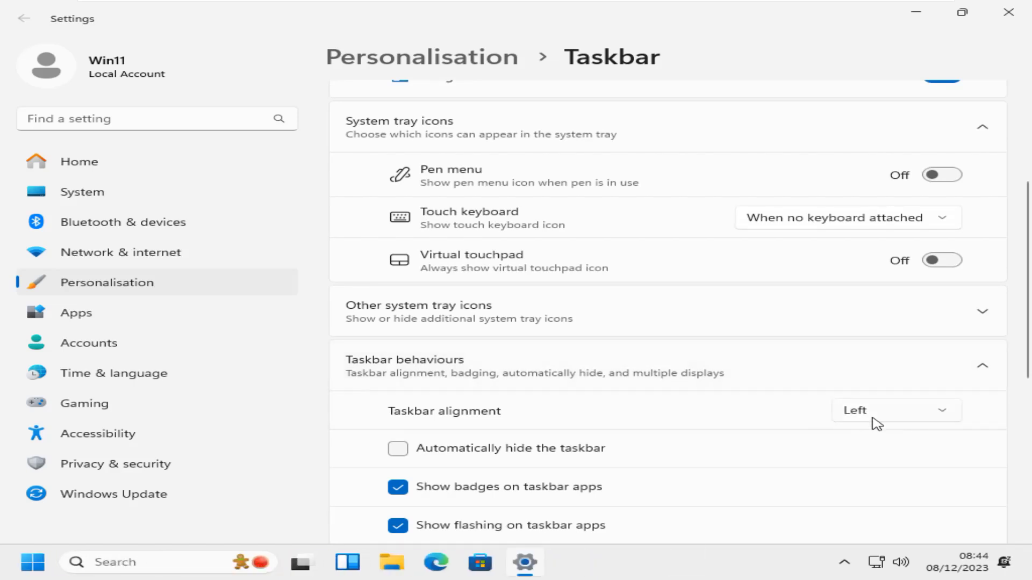
{"action": "left_click", "coordinate": [23, 568]}
{"action": "left_click", "coordinate": [22, 568]}
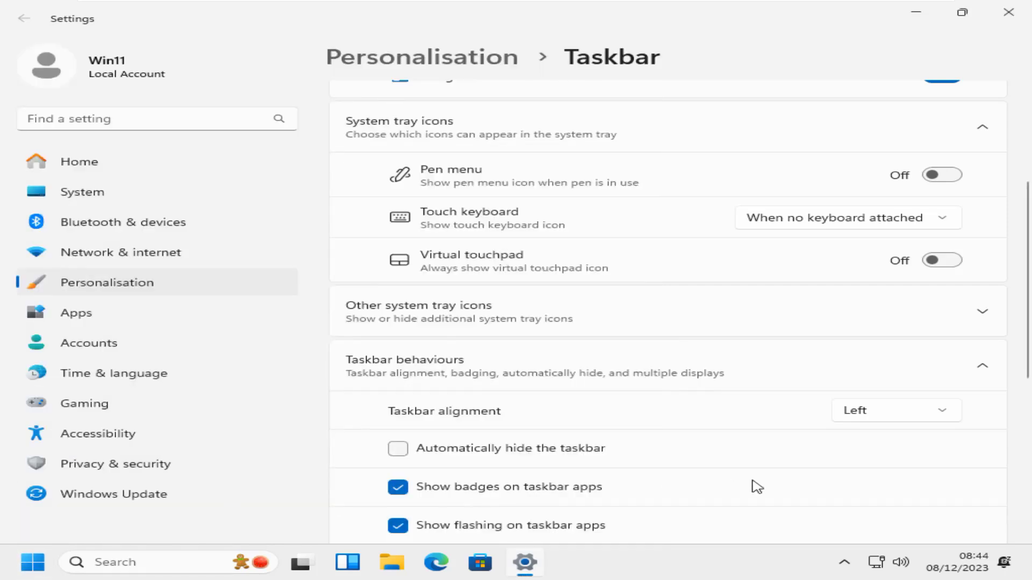